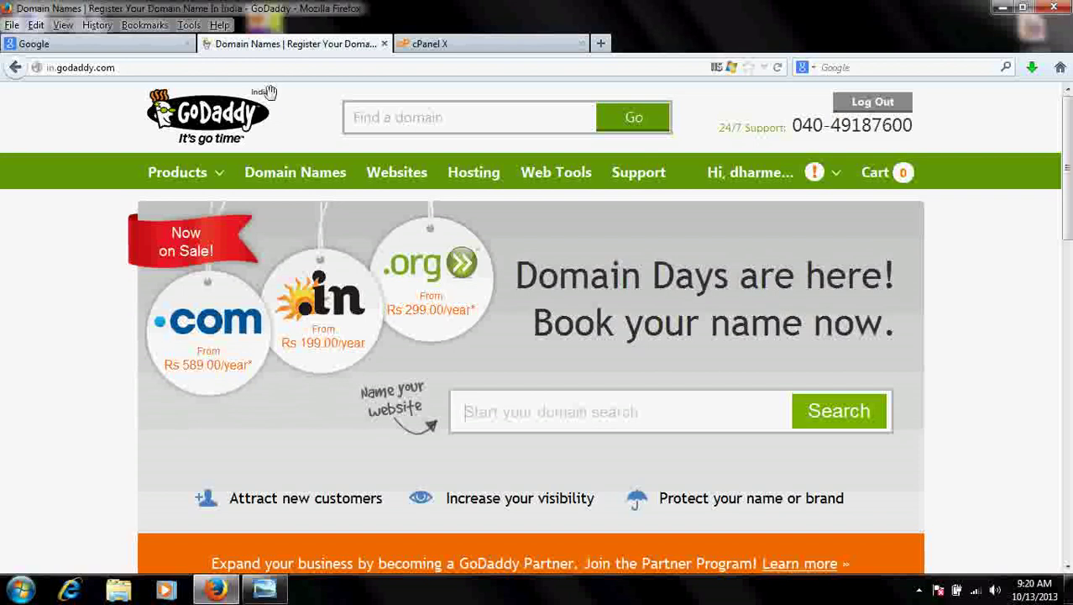
# - Glance at the cPanel X page, then return to the GoDaddy Domain Names page
pyautogui.click(449, 46)
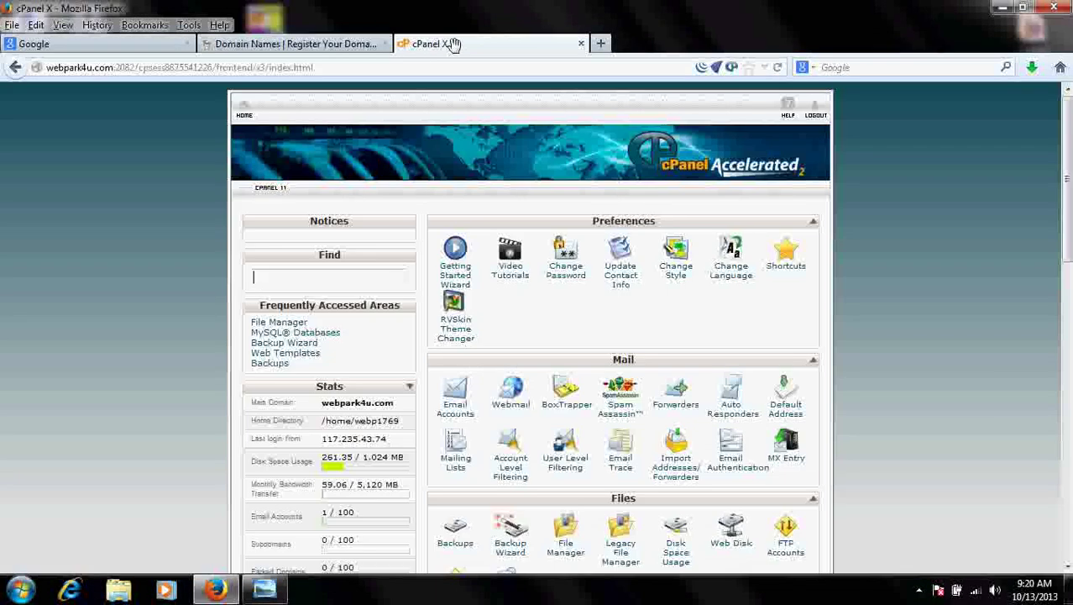
pyautogui.click(316, 44)
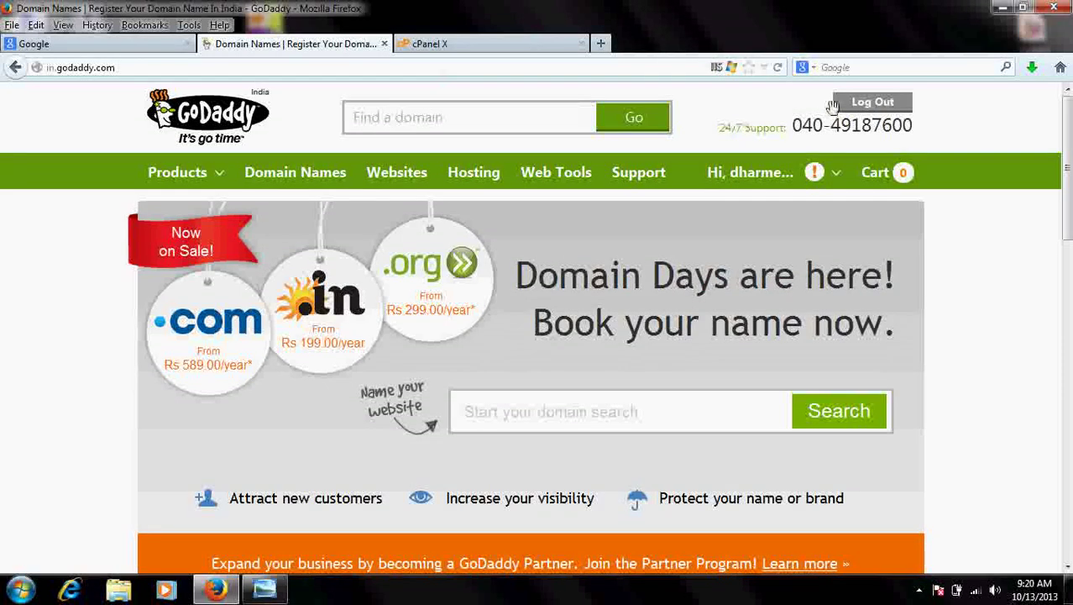
# - From My Account, expand Web Hosting and launch the easytechtips.info Deluxe hosting control panel
pyautogui.moveTo(774, 164)
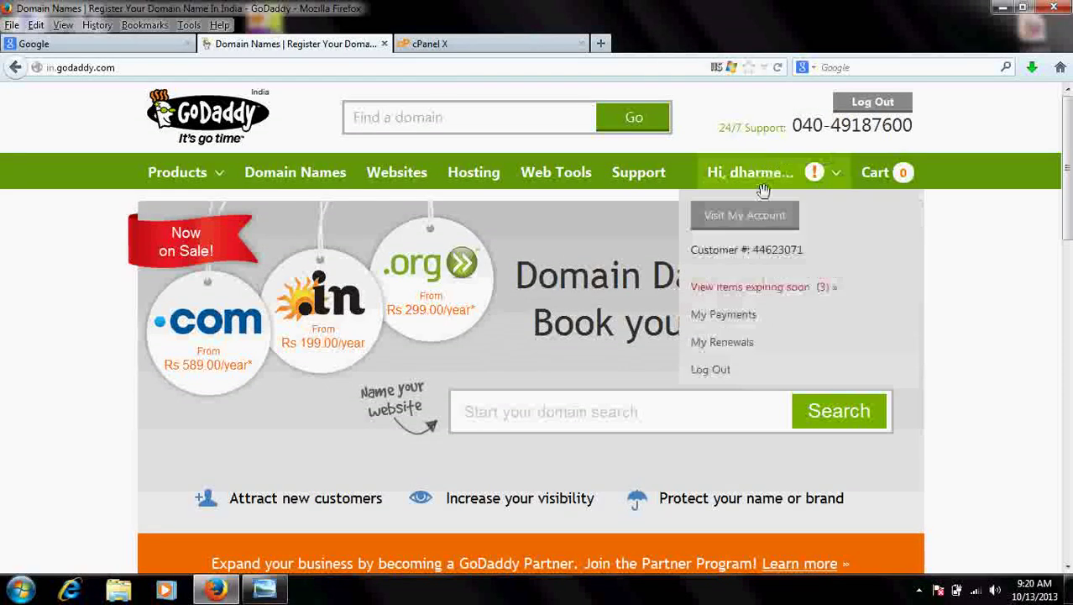
pyautogui.click(745, 214)
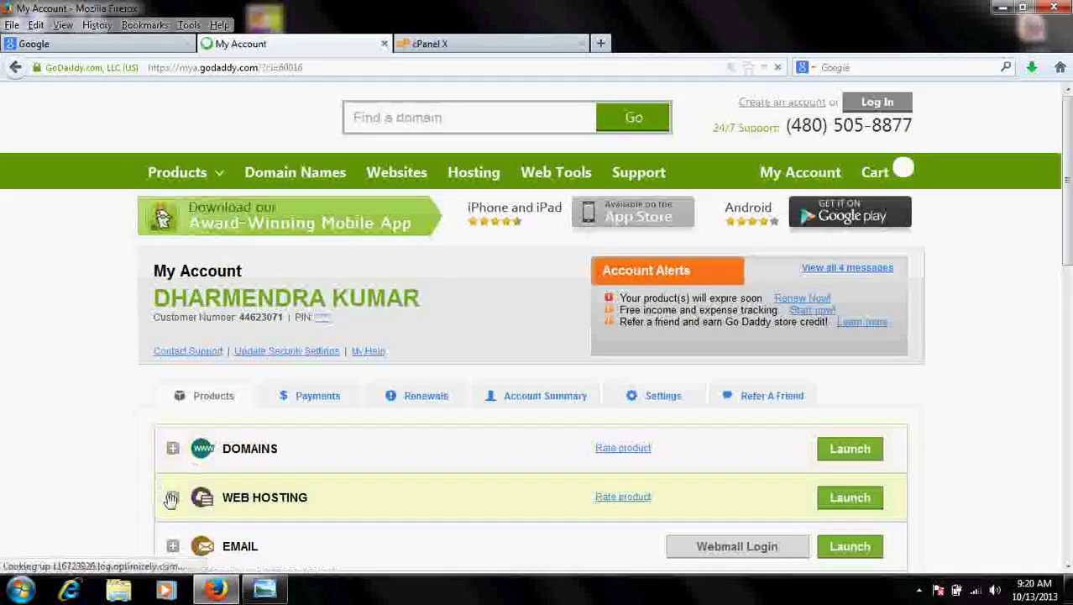
pyautogui.click(171, 499)
pyautogui.scroll(-6, 170, 501)
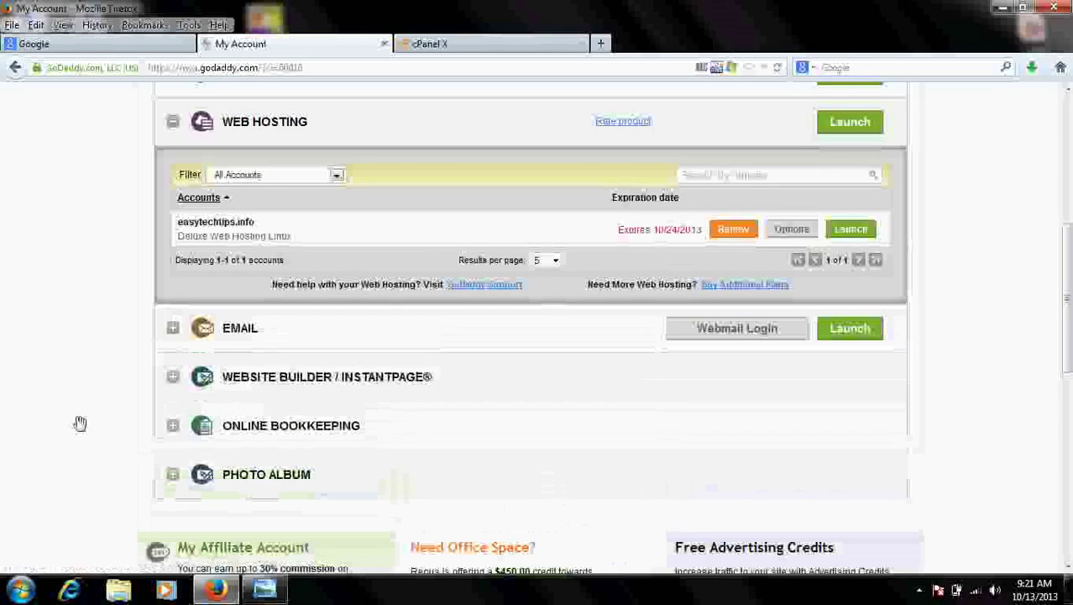
pyautogui.click(852, 230)
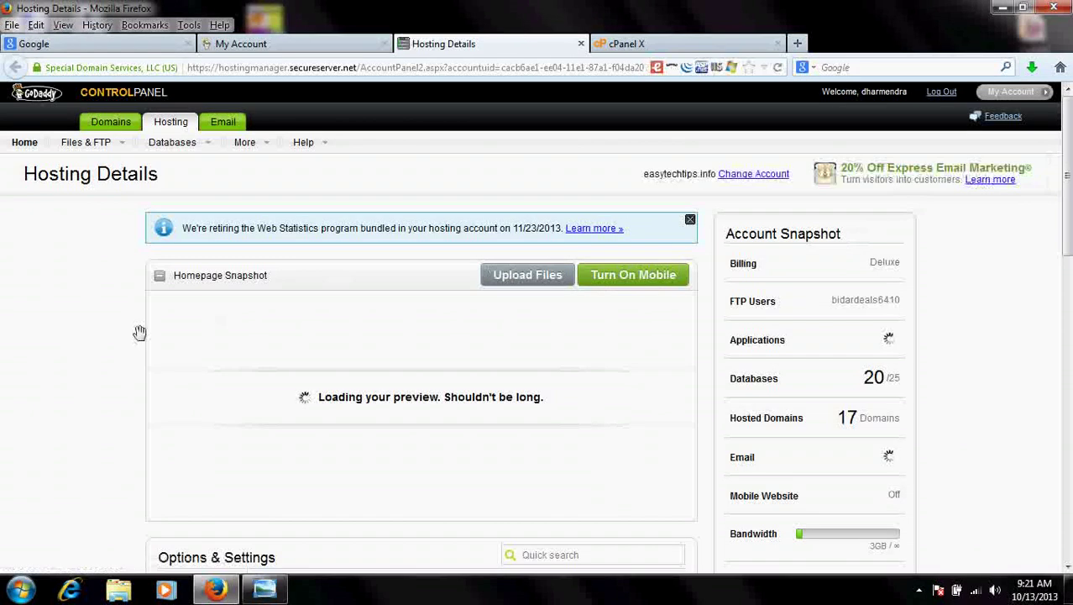
# - Find Popular Apps under Options & Settings and show all Hosting Connection apps
pyautogui.scroll(-4, 2, 362)
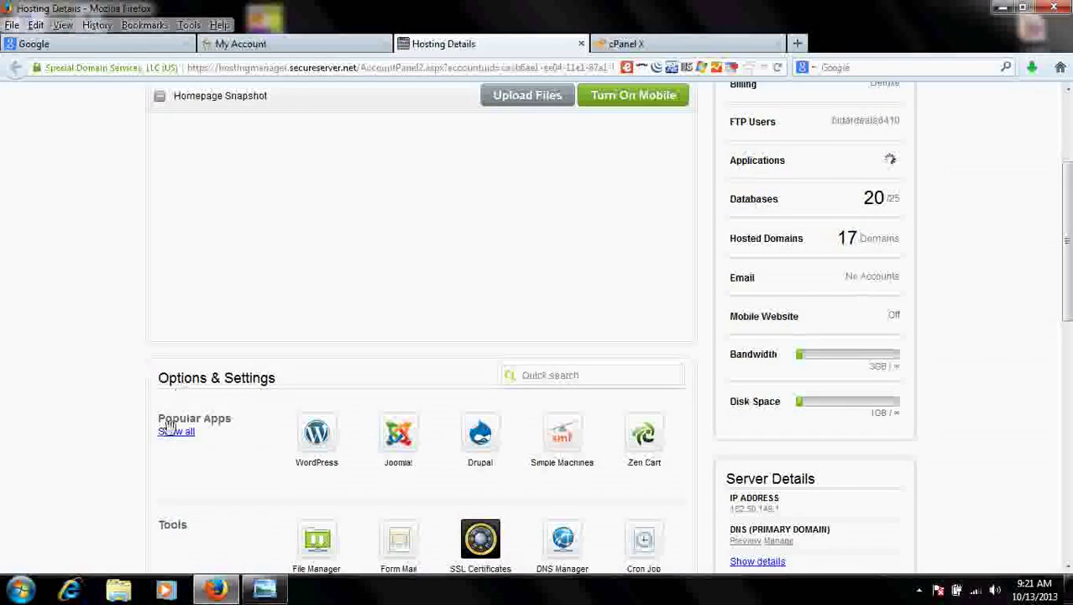
pyautogui.scroll(-2, 193, 426)
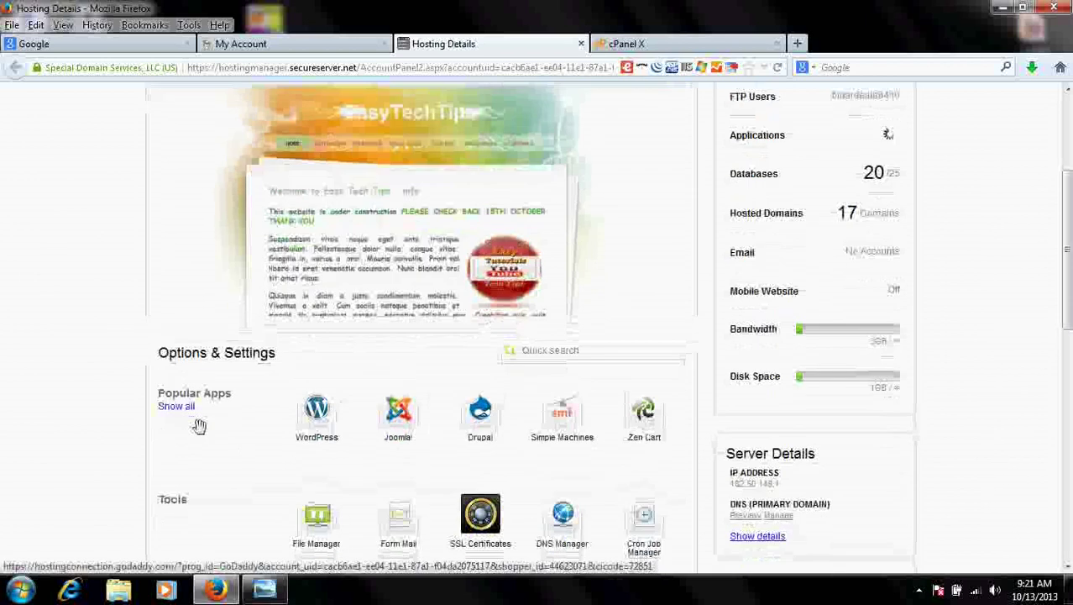
pyautogui.scroll(1, 216, 410)
pyautogui.scroll(3, 216, 410)
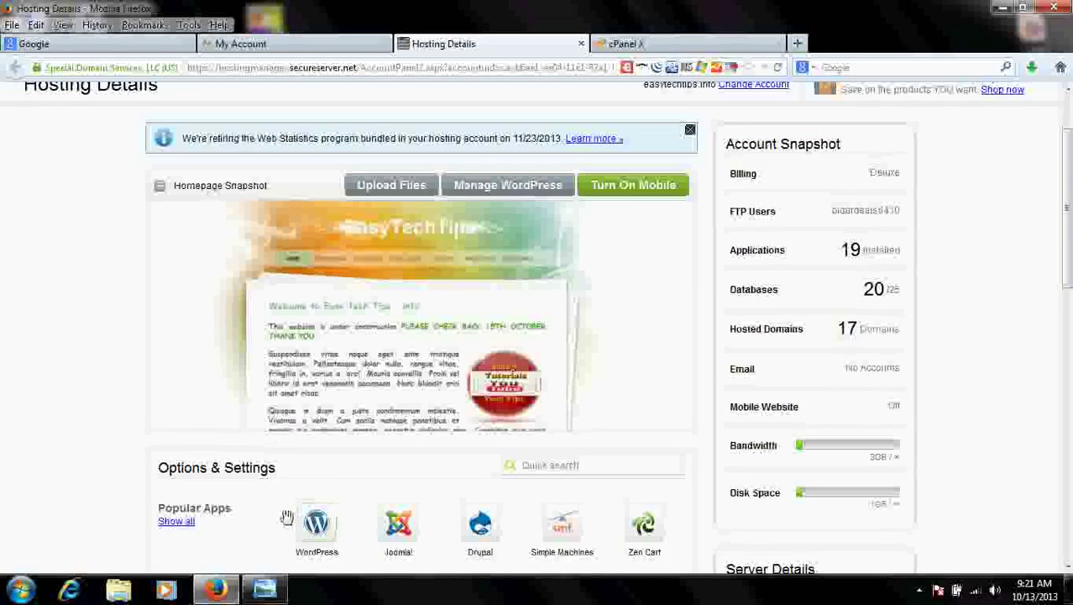
pyautogui.scroll(-2, 283, 504)
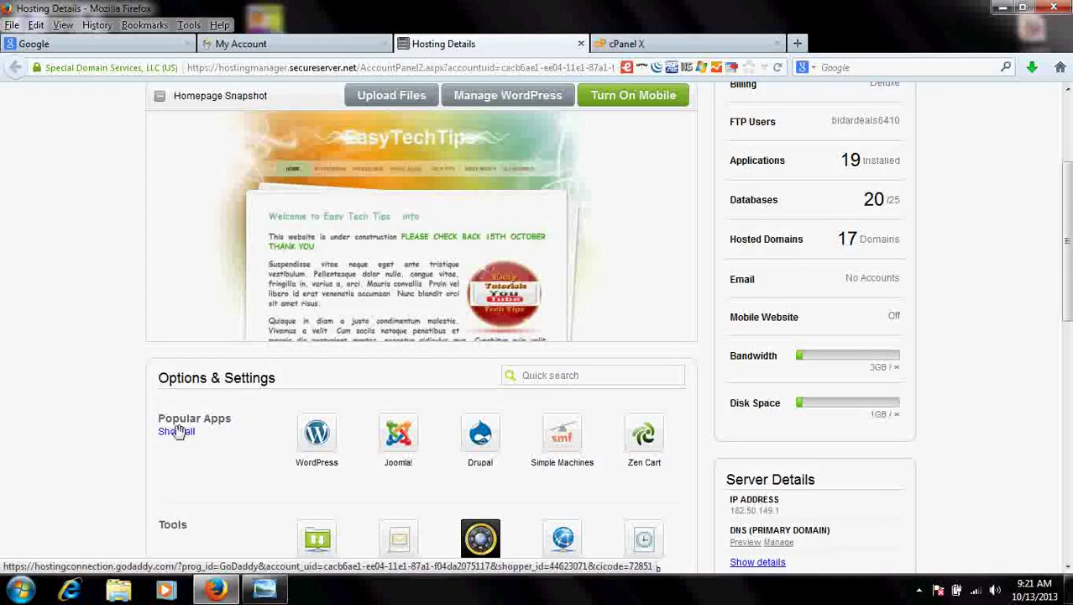
pyautogui.click(176, 432)
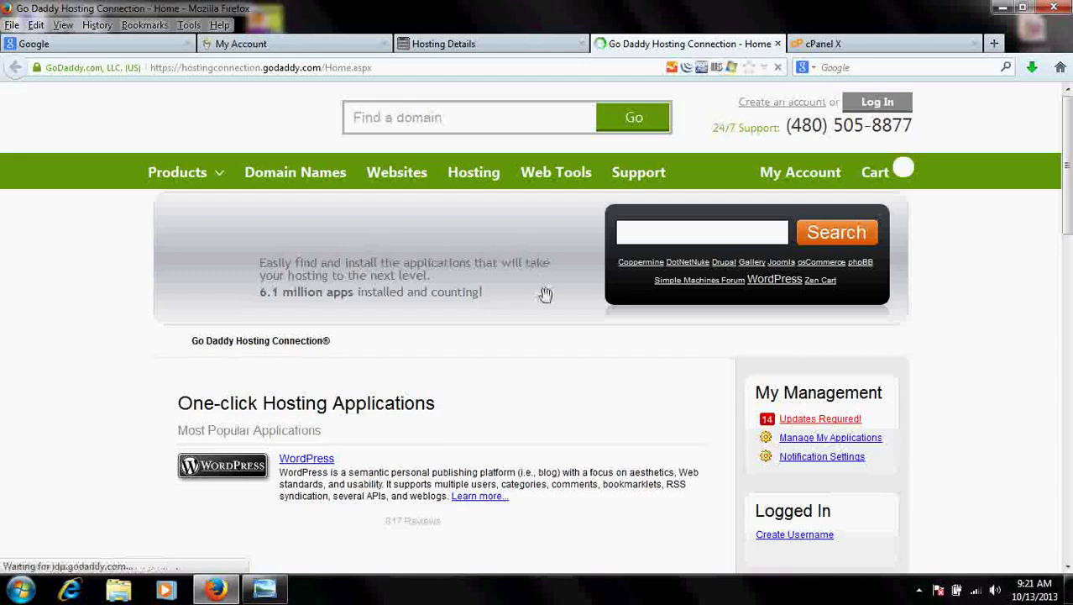
# - Open the WordPress app page from the list and start installing WordPress 3.6.1
pyautogui.scroll(-4, 546, 294)
pyautogui.scroll(-6, 445, 329)
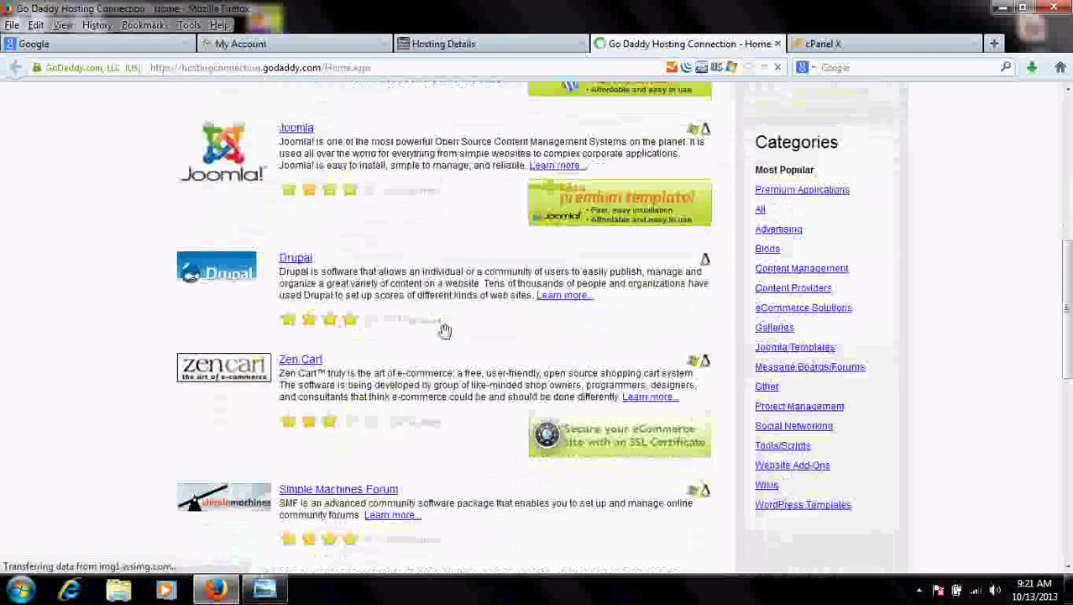
pyautogui.scroll(-5, 443, 328)
pyautogui.scroll(6, 440, 328)
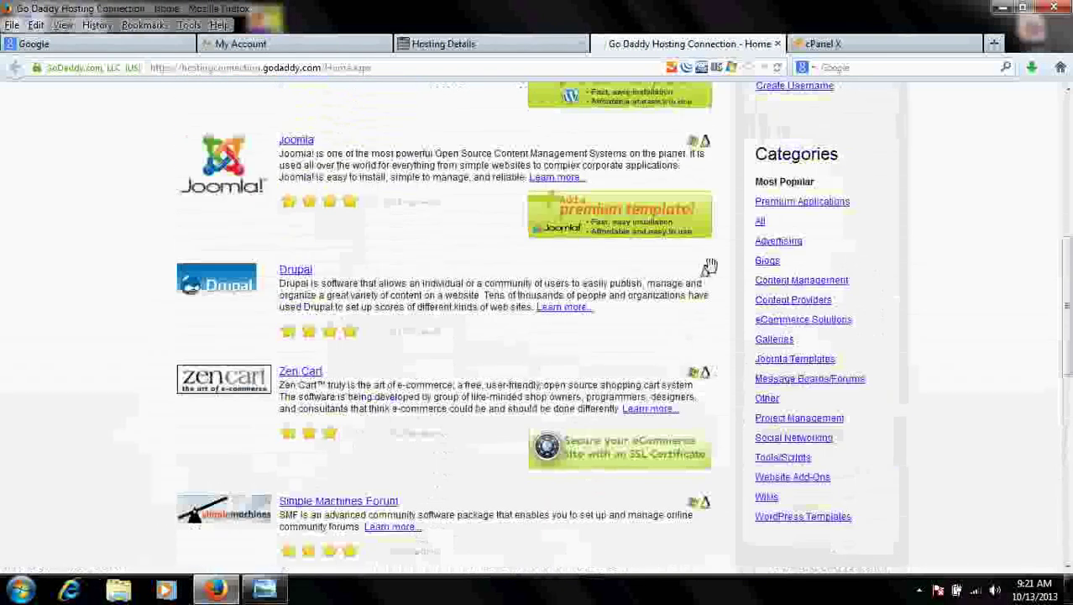
pyautogui.scroll(1, 503, 281)
pyautogui.scroll(5, 495, 283)
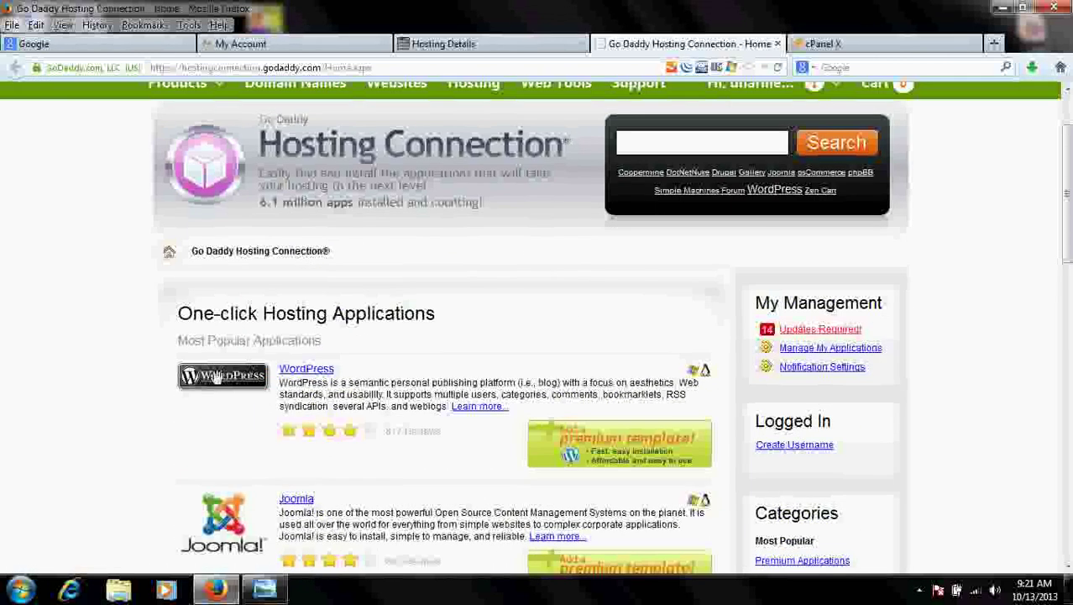
pyautogui.click(216, 378)
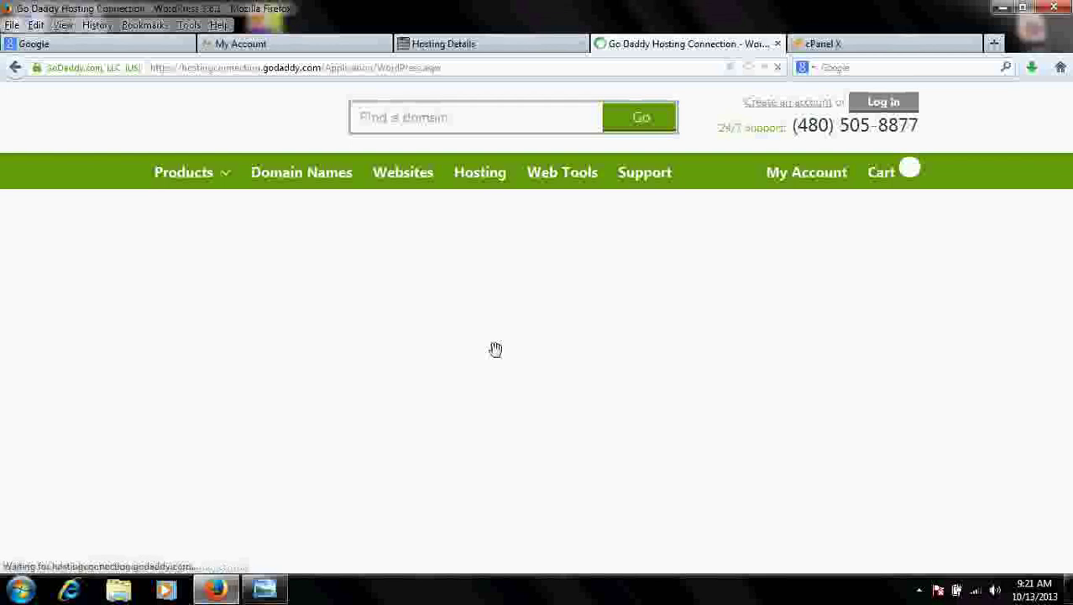
pyautogui.scroll(-4, 405, 344)
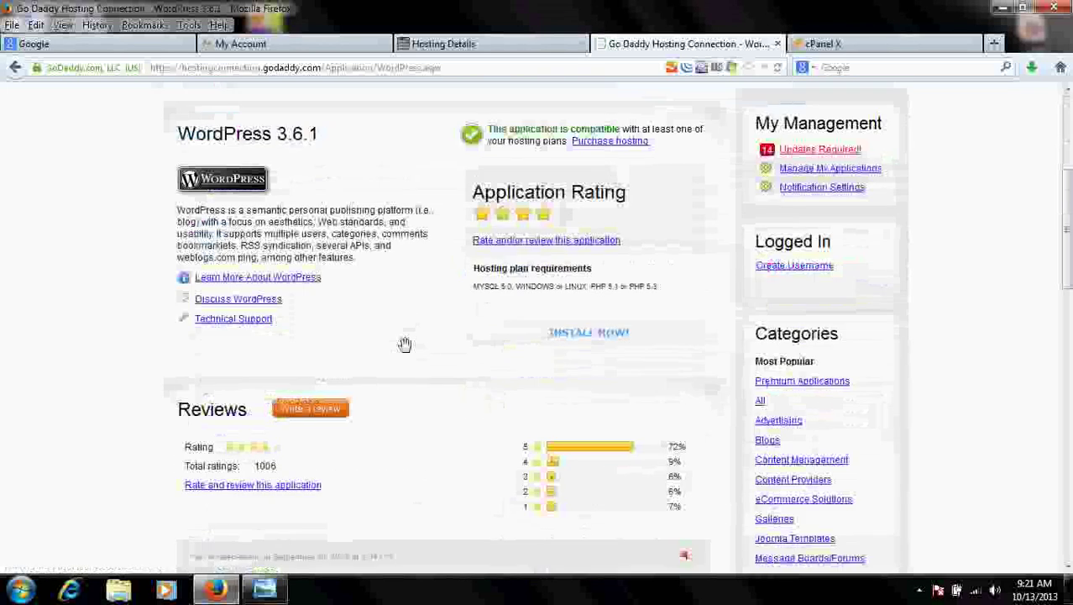
pyautogui.click(524, 339)
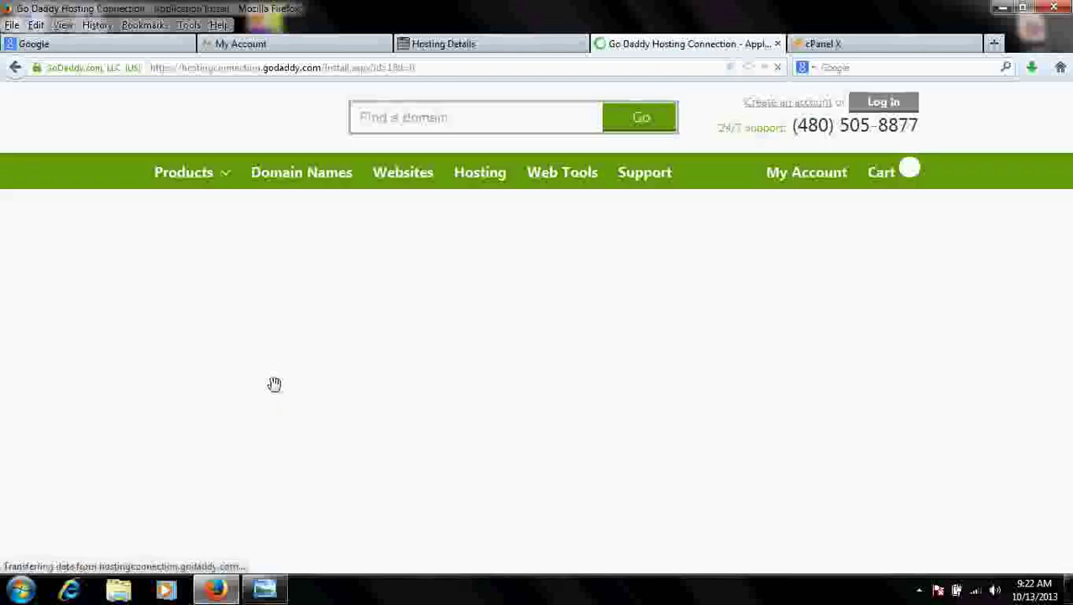
# - Page through the hosted domains, pick easytechtips.info, and continue to Set Up App
pyautogui.scroll(-3, 172, 371)
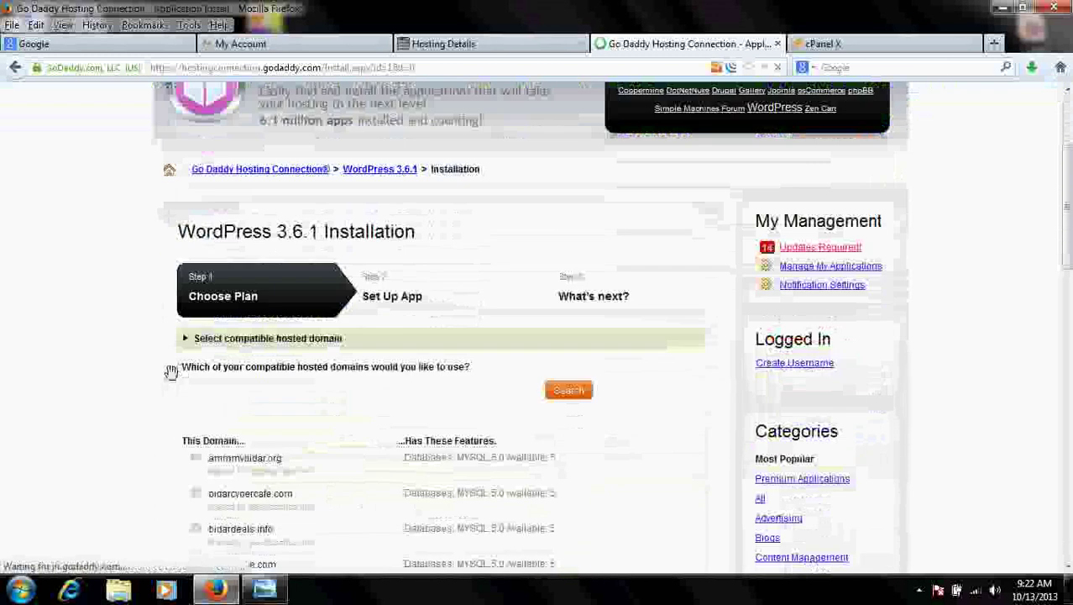
pyautogui.scroll(-2, 171, 371)
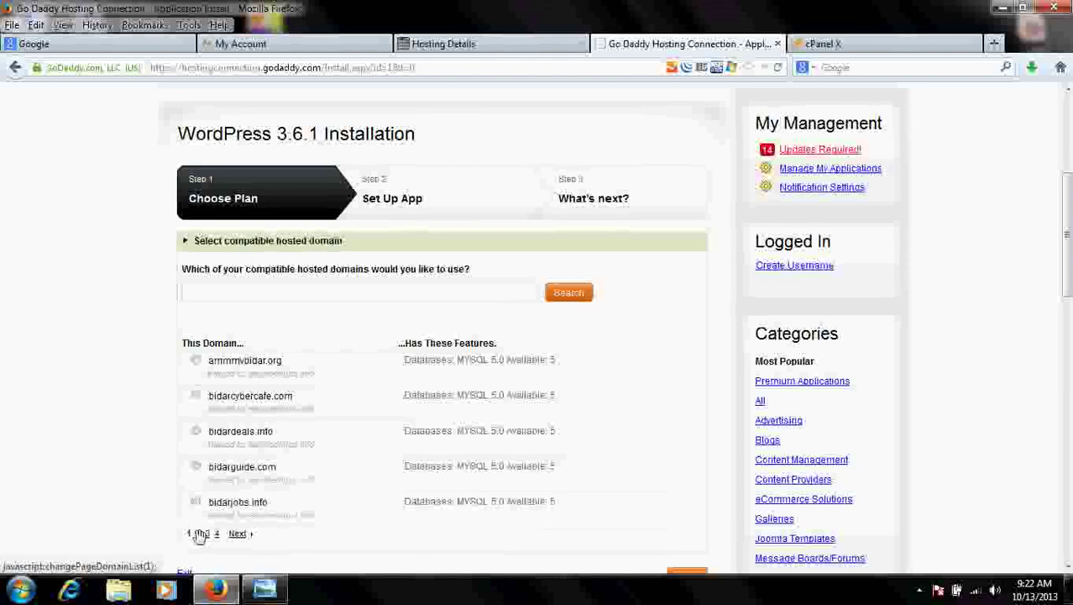
pyautogui.click(201, 534)
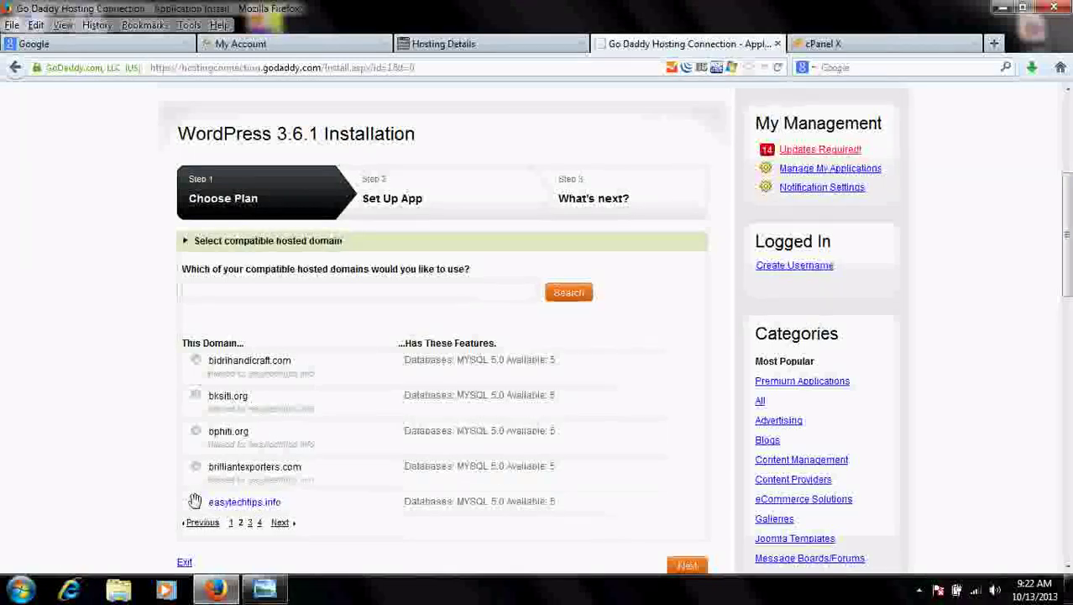
pyautogui.click(197, 502)
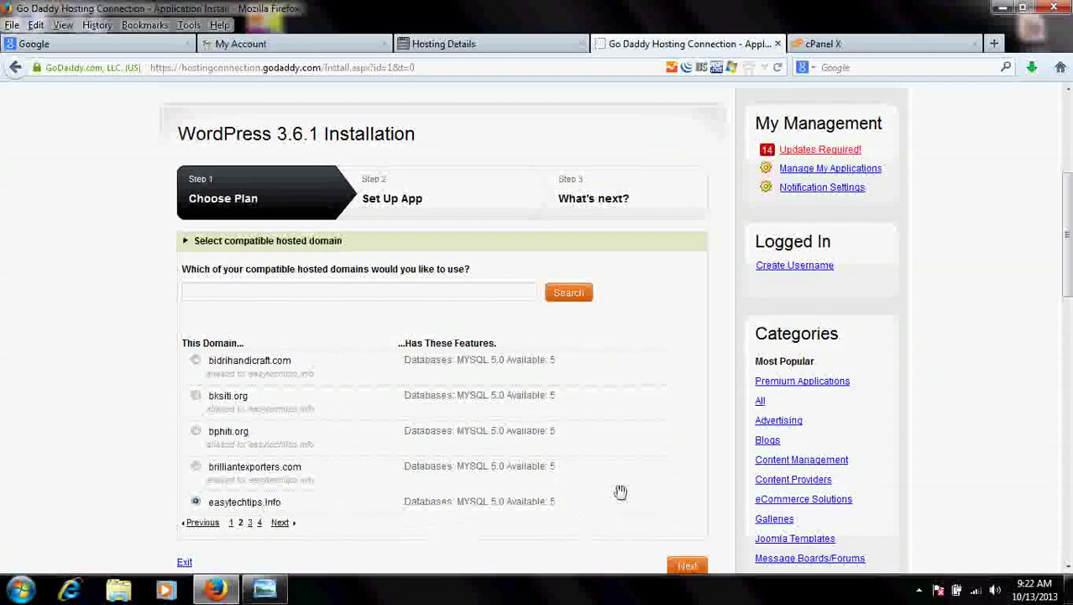
pyautogui.scroll(-2, 697, 470)
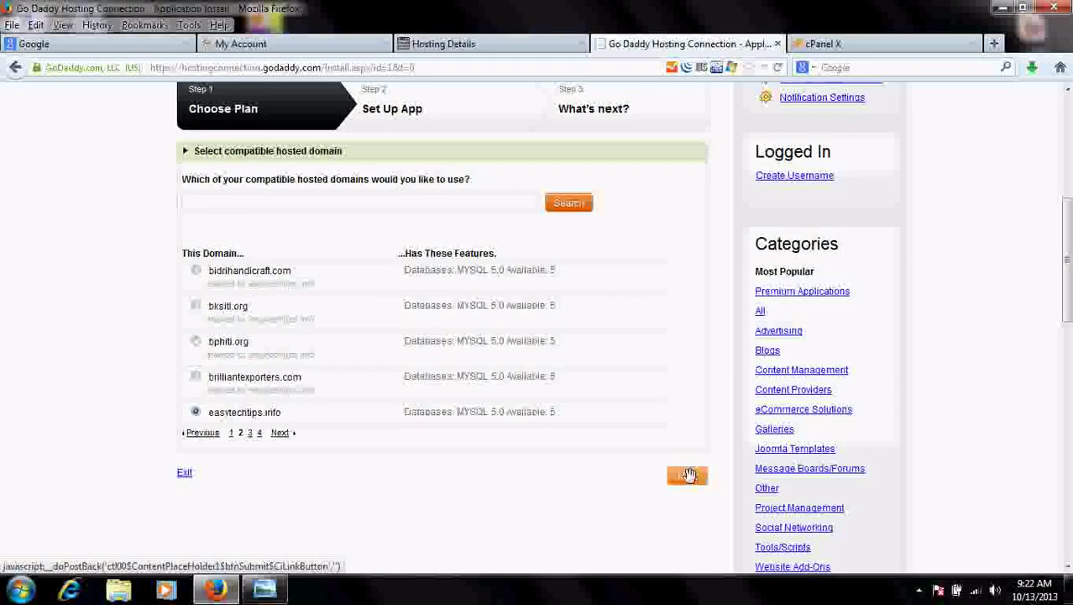
pyautogui.click(686, 476)
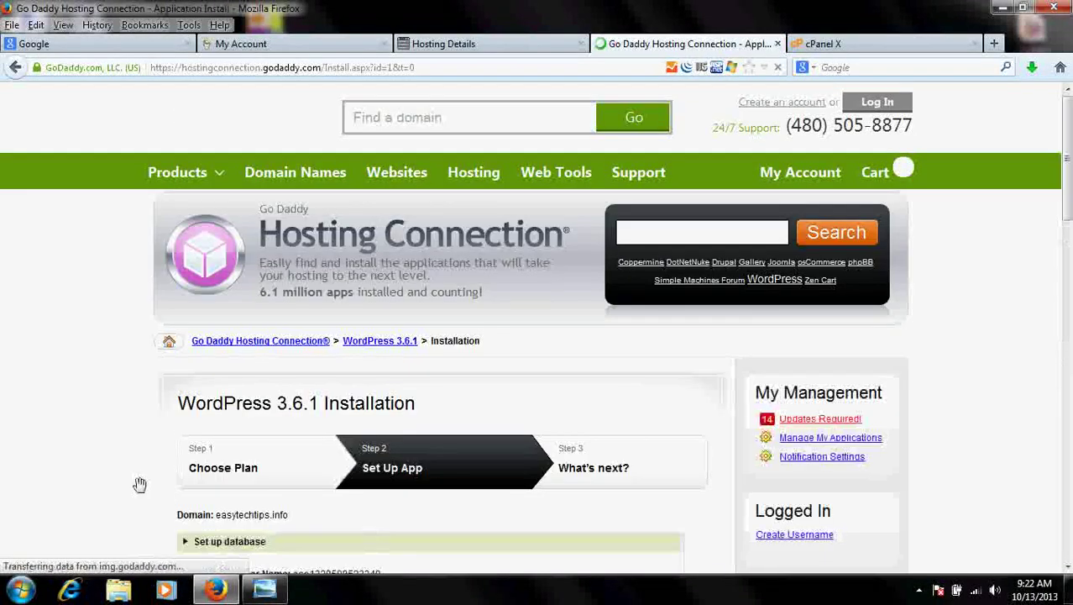
# - Replace the default WordPress database description with mynewwebsite
pyautogui.scroll(-3, 140, 485)
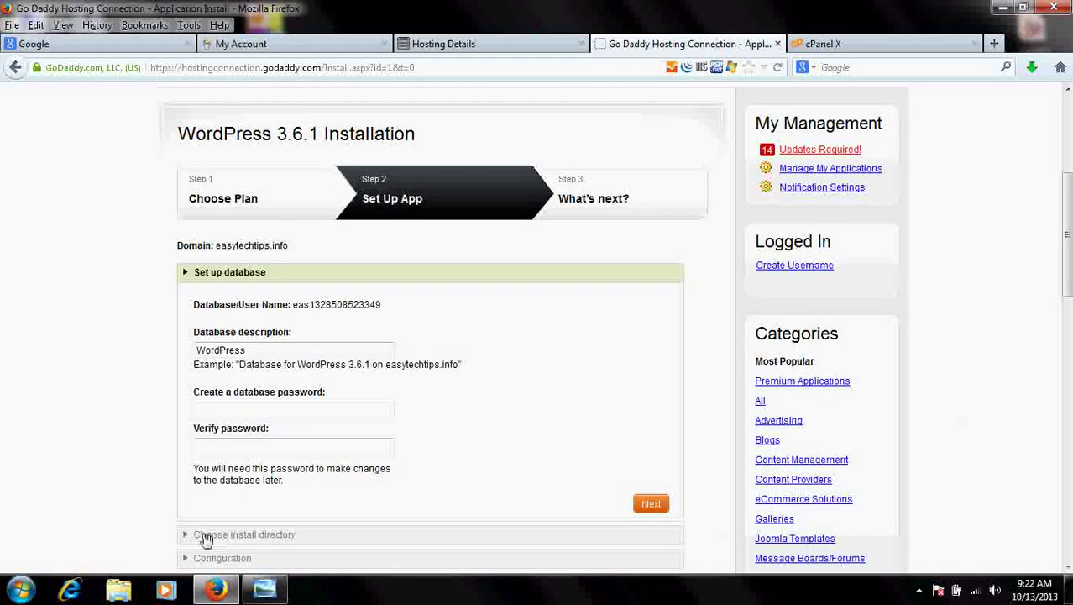
pyautogui.scroll(-5, 201, 533)
pyautogui.scroll(7, 149, 504)
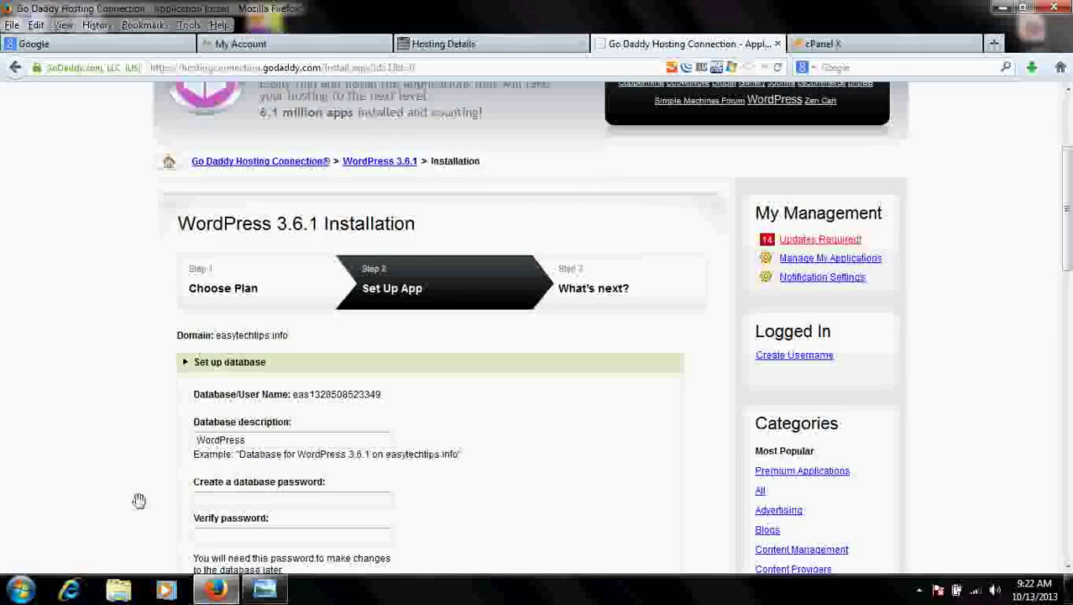
pyautogui.click(310, 439)
pyautogui.doubleClick(298, 439)
pyautogui.scroll(-2, 88, 456)
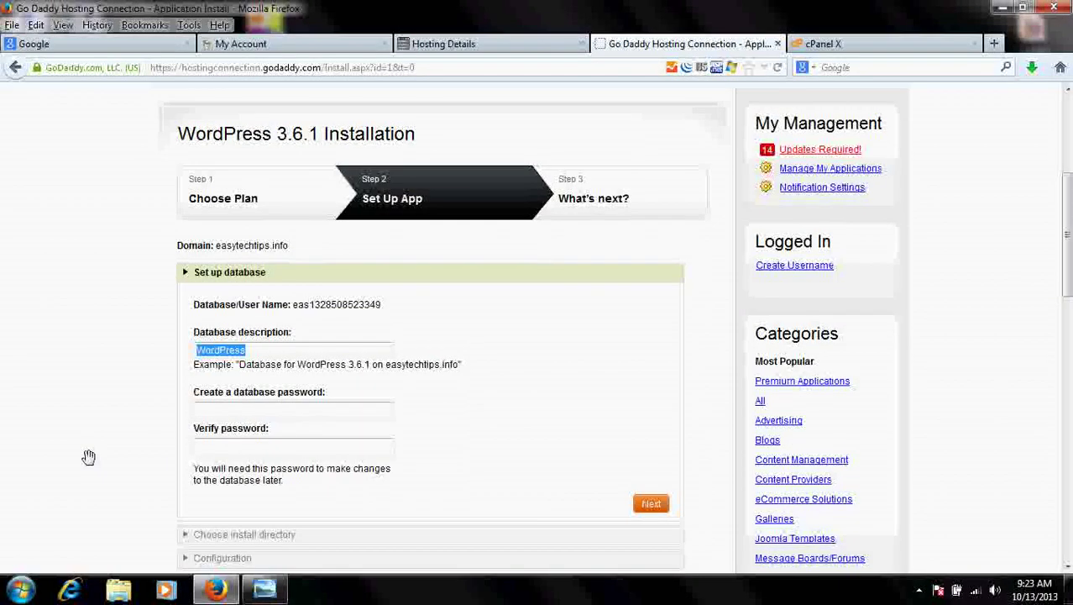
pyautogui.write('my')
pyautogui.write('wwebsite')
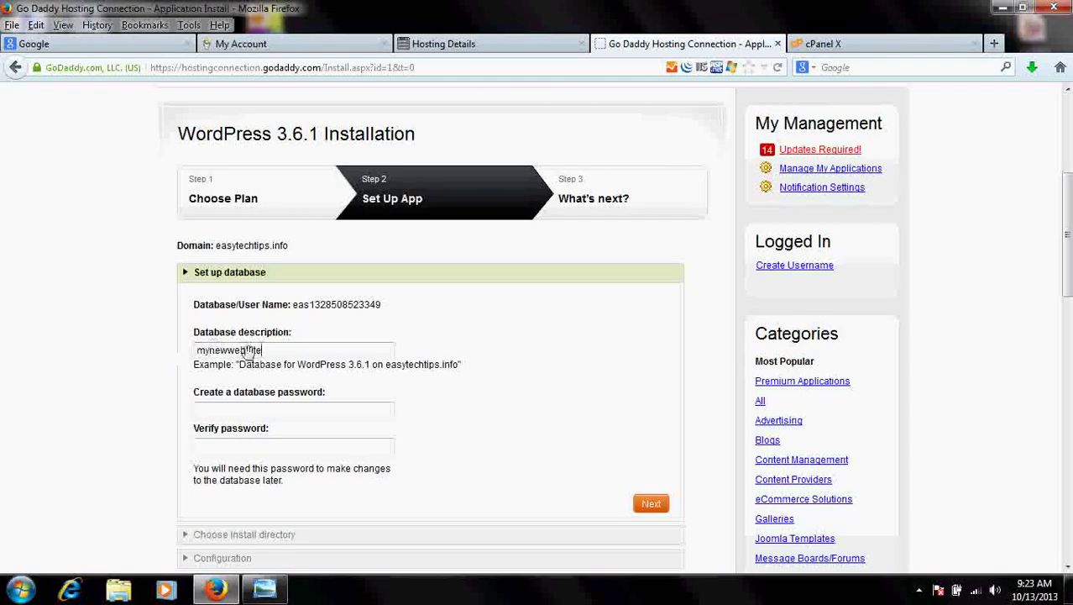
# - Enter the database password and confirm it in the Verify password field
pyautogui.click(210, 408)
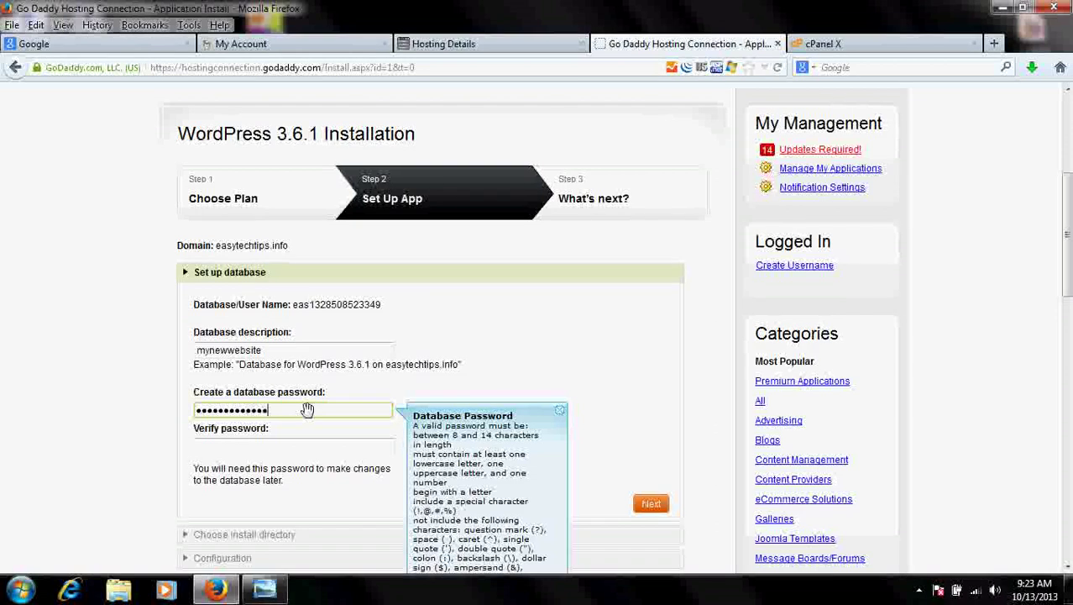
pyautogui.click(249, 444)
pyautogui.write('••••••')
pyautogui.write('•••')
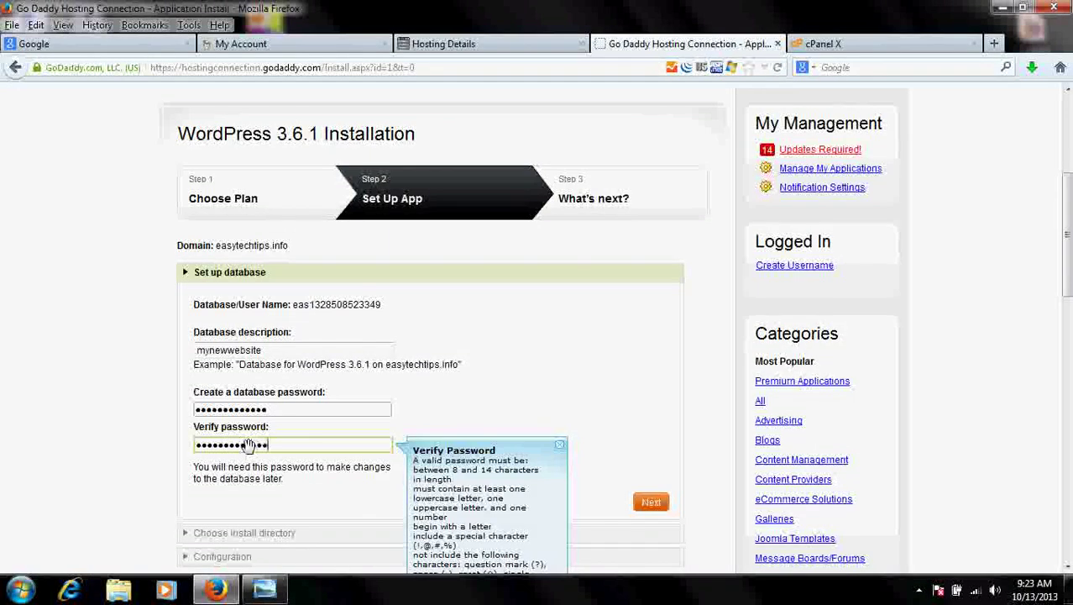
pyautogui.click(71, 498)
pyautogui.scroll(-2, 71, 499)
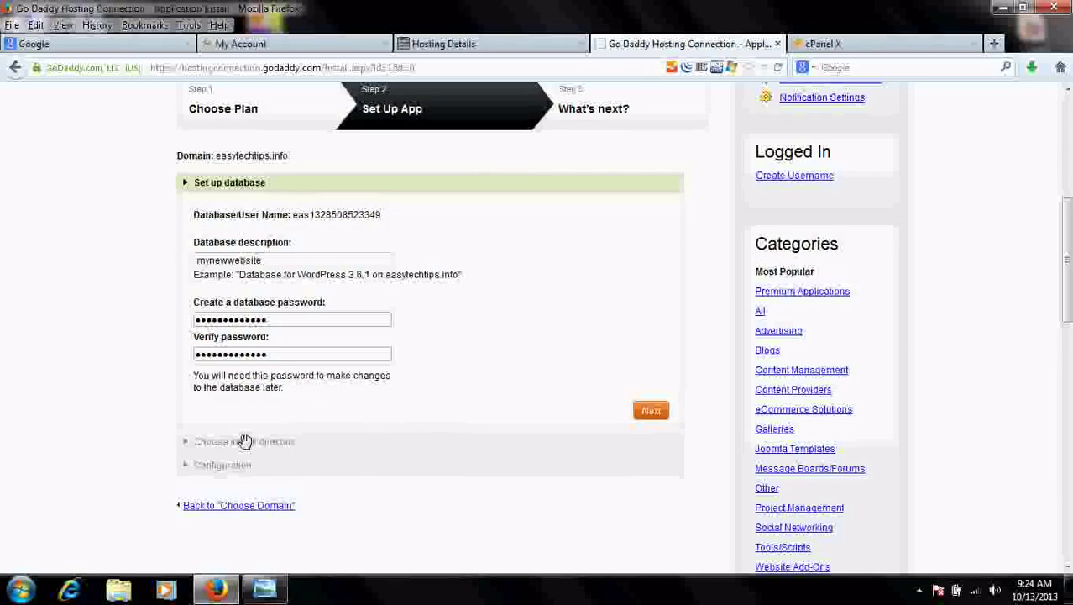
# - Clear the install folder name so WordPress installs at the site root /, then reach Configuration
pyautogui.click(651, 409)
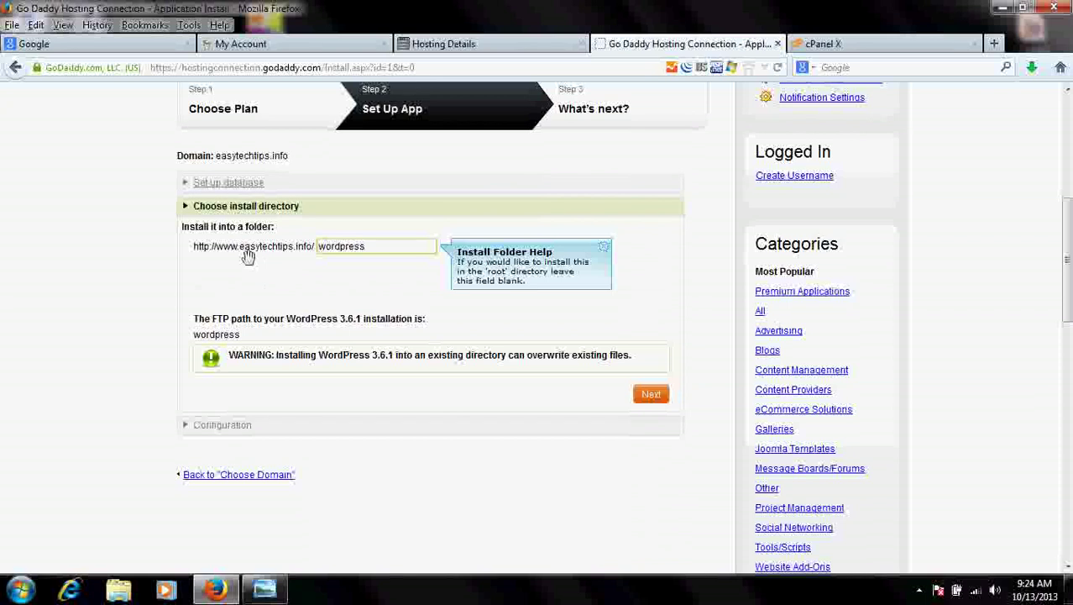
pyautogui.moveTo(370, 246); pyautogui.dragTo(305, 252)
pyautogui.press('BackSpace')
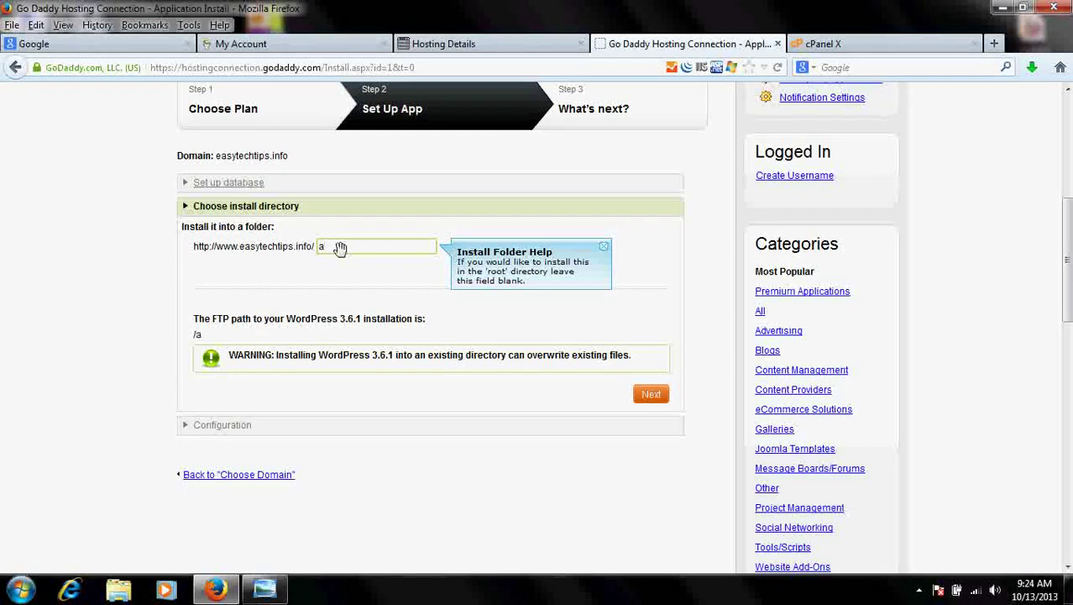
pyautogui.write('c')
pyautogui.moveTo(371, 244); pyautogui.dragTo(283, 251)
pyautogui.press('BackSpace')
pyautogui.click(644, 396)
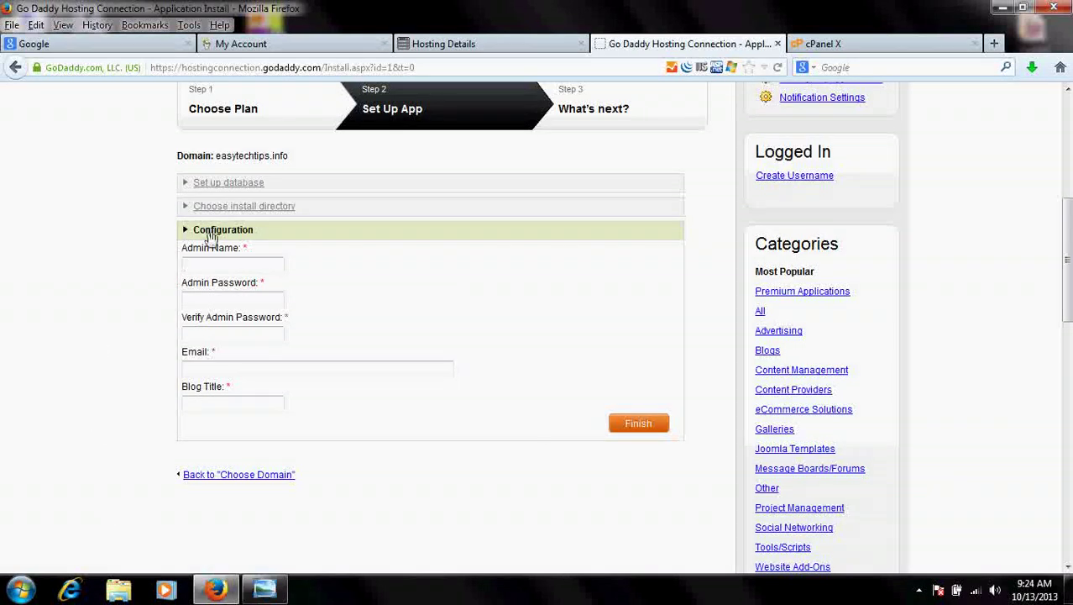
pyautogui.click(212, 265)
# - Enter the admin password and confirm it in Verify Admin Password
pyautogui.click(208, 298)
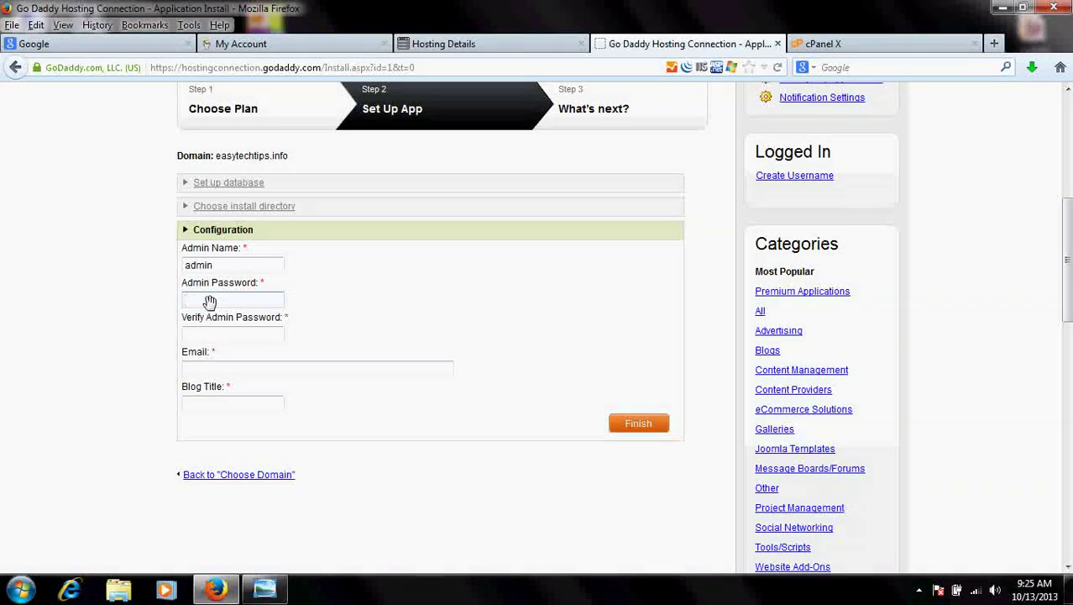
pyautogui.press('Tab')
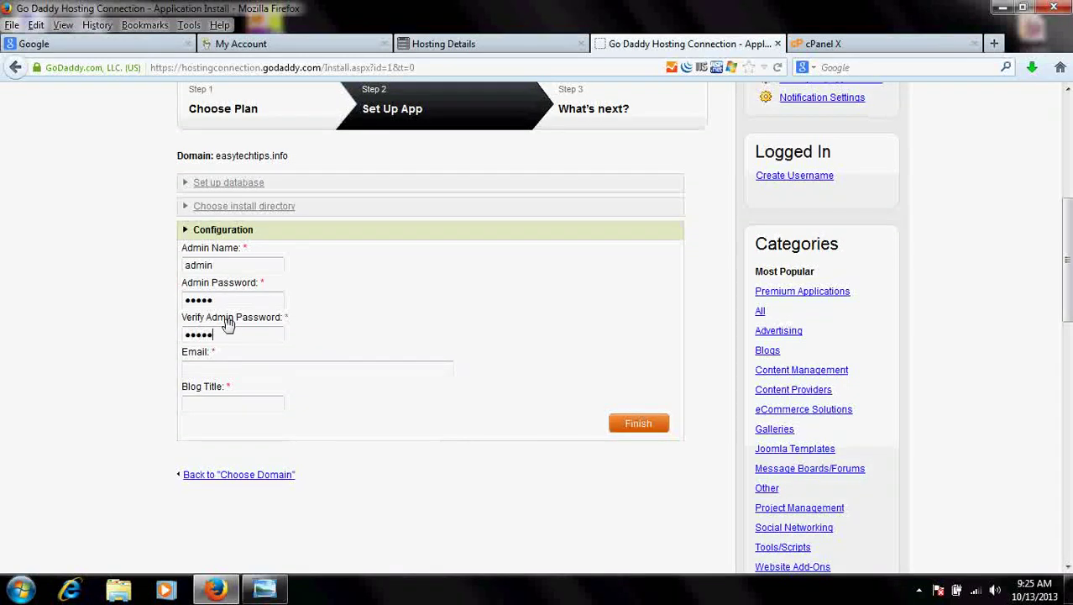
# - Enter the admin e-mail address and the blog title 'my new website'
pyautogui.click(229, 367)
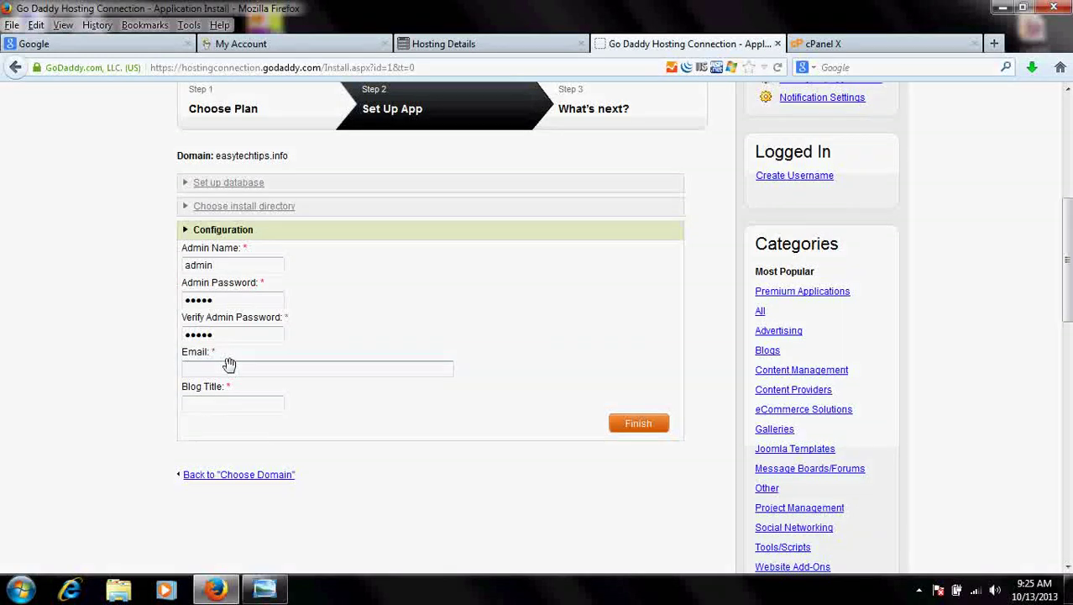
pyautogui.click(242, 402)
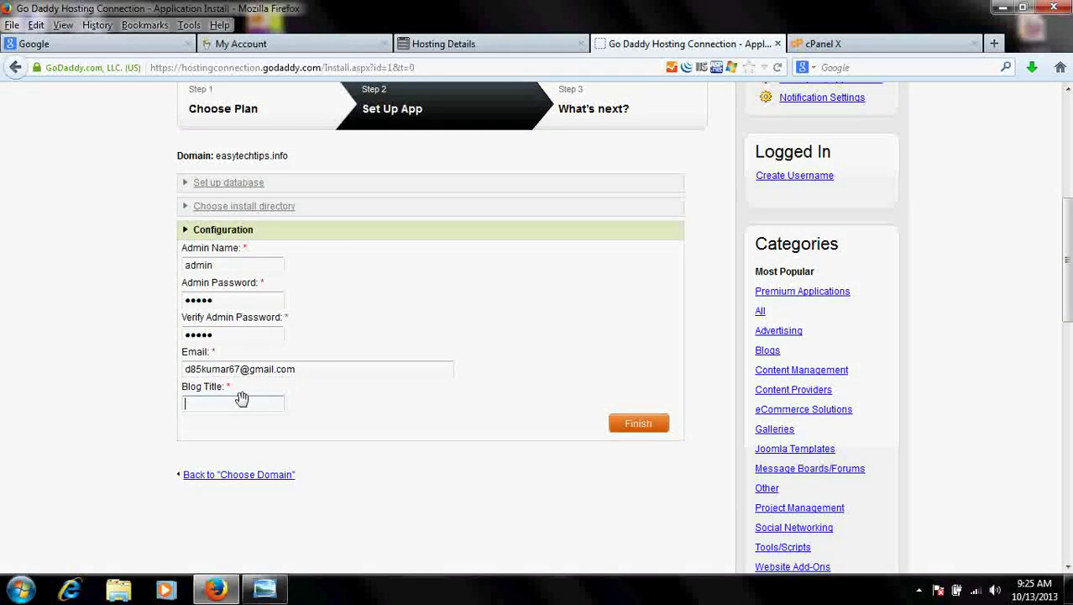
pyautogui.write('my new website')
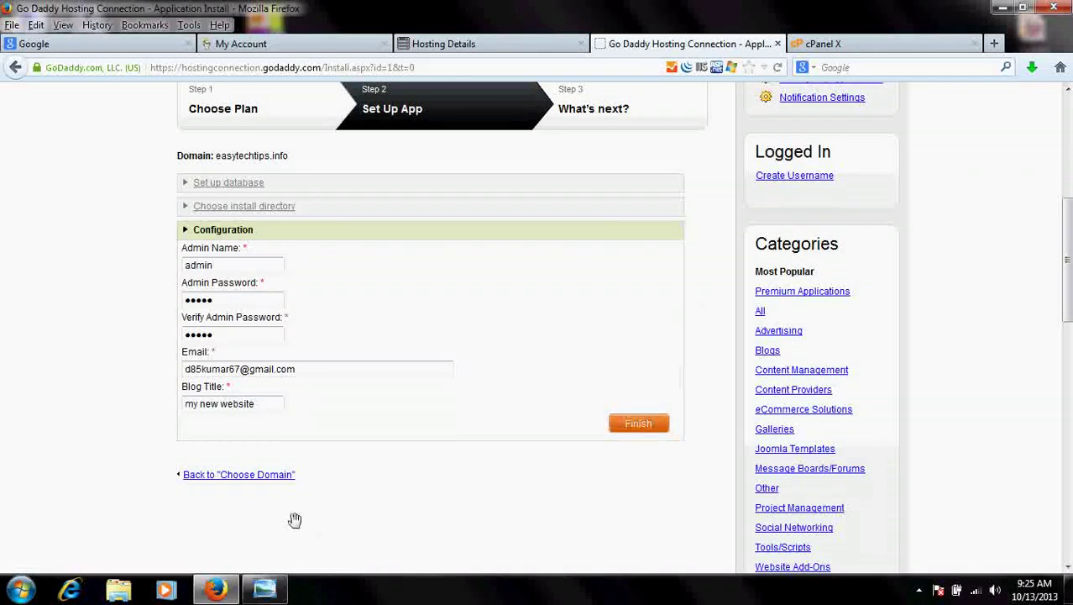
pyautogui.scroll(5, 293, 519)
pyautogui.scroll(-3, 281, 511)
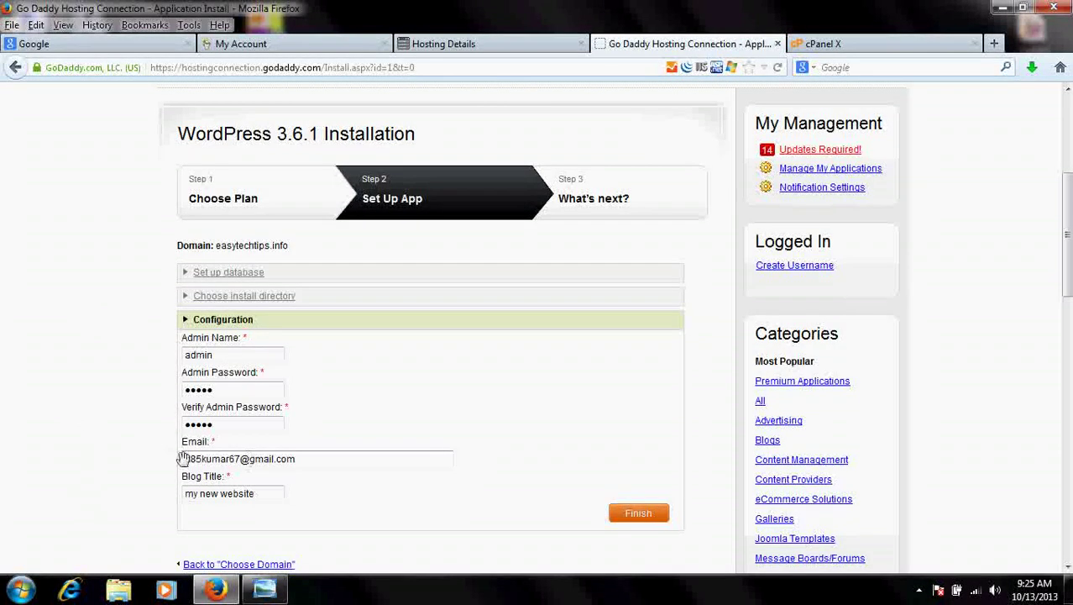
pyautogui.click(330, 452)
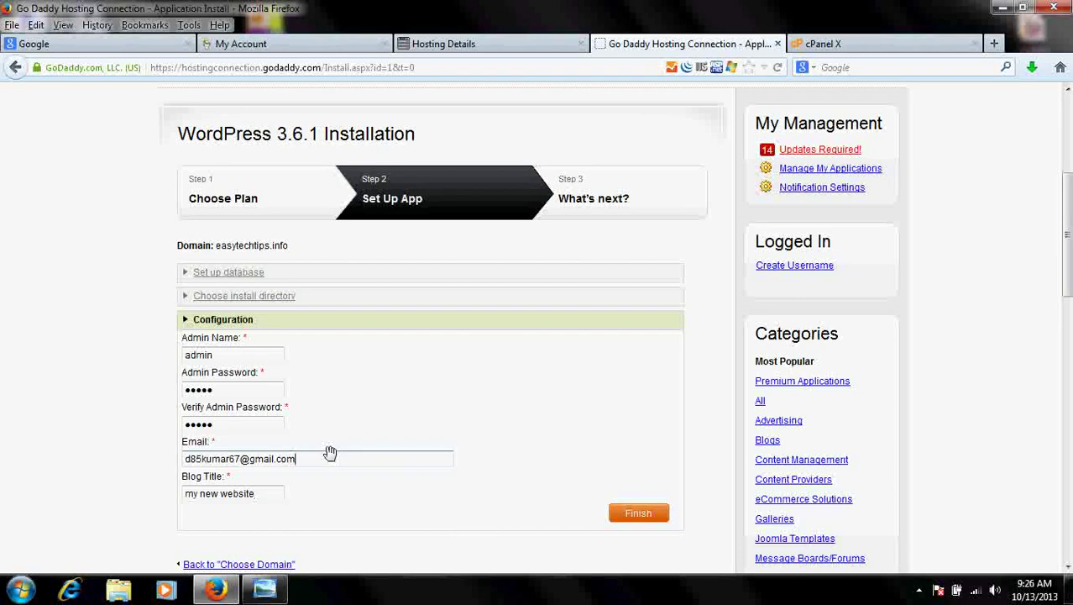
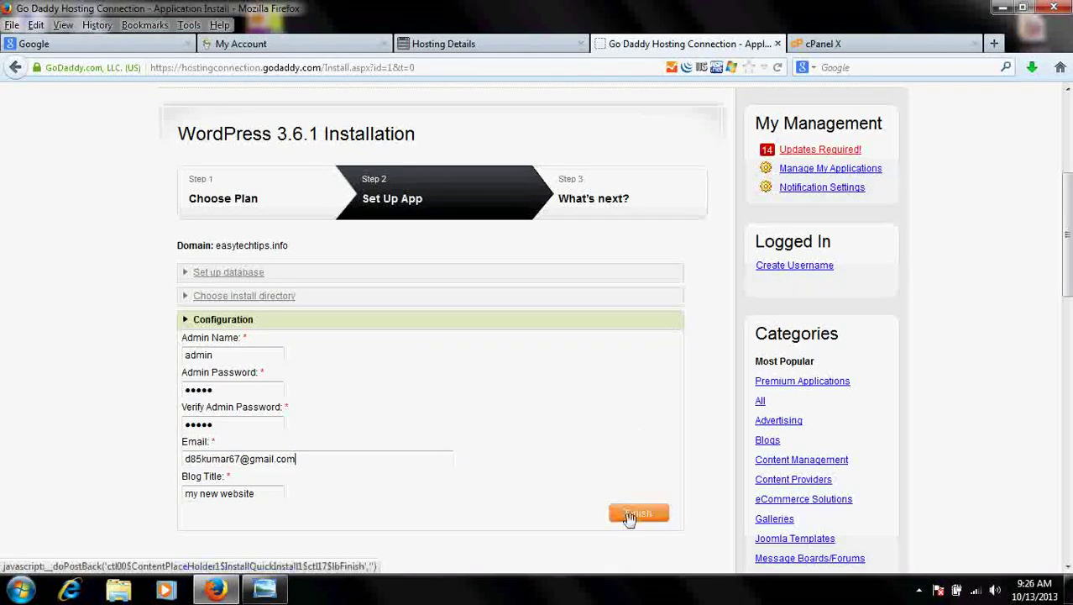
# - Close the completed WordPress 3.6.1 installer tab for easytechtips.info
pyautogui.click(776, 42)
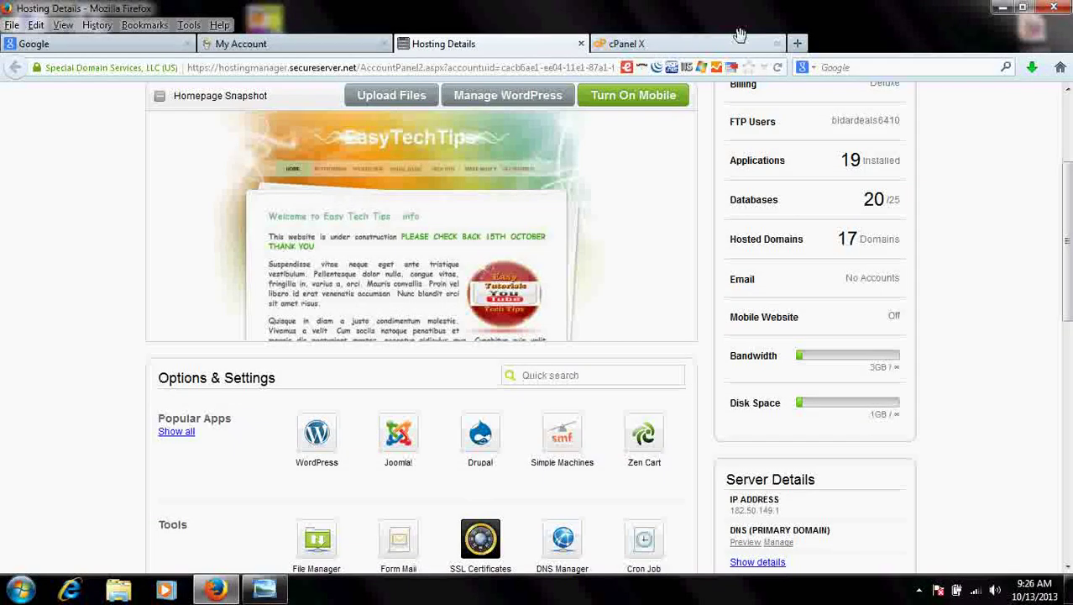
# - Open a new blank tab beside the Hosting Details and cPanel X tabs
pyautogui.click(797, 44)
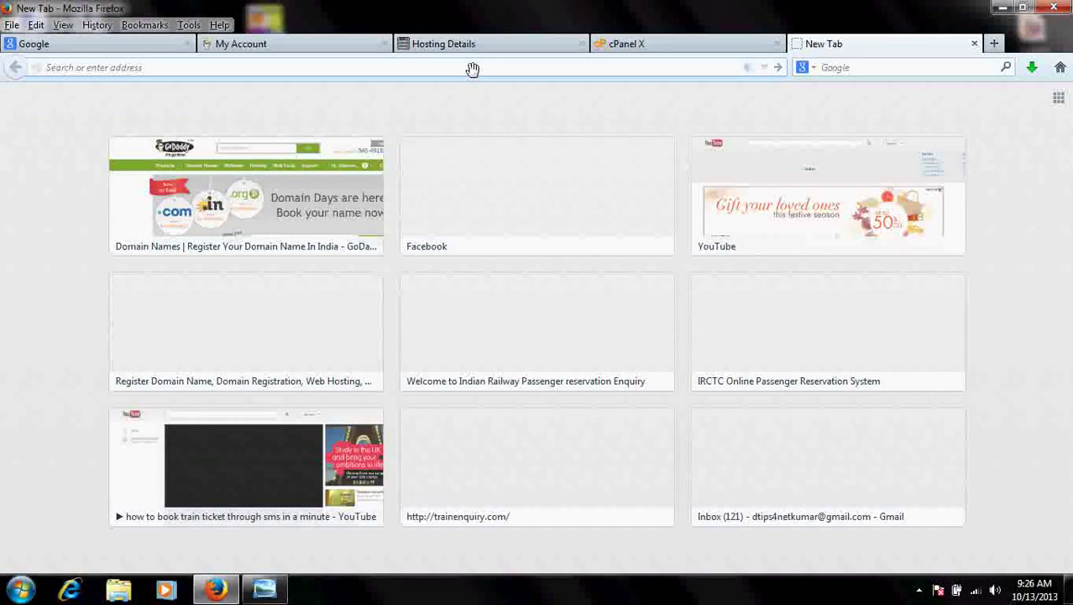
# - Switch to the cPanel X tab and open QuickInstall under Software/Services
pyautogui.click(638, 43)
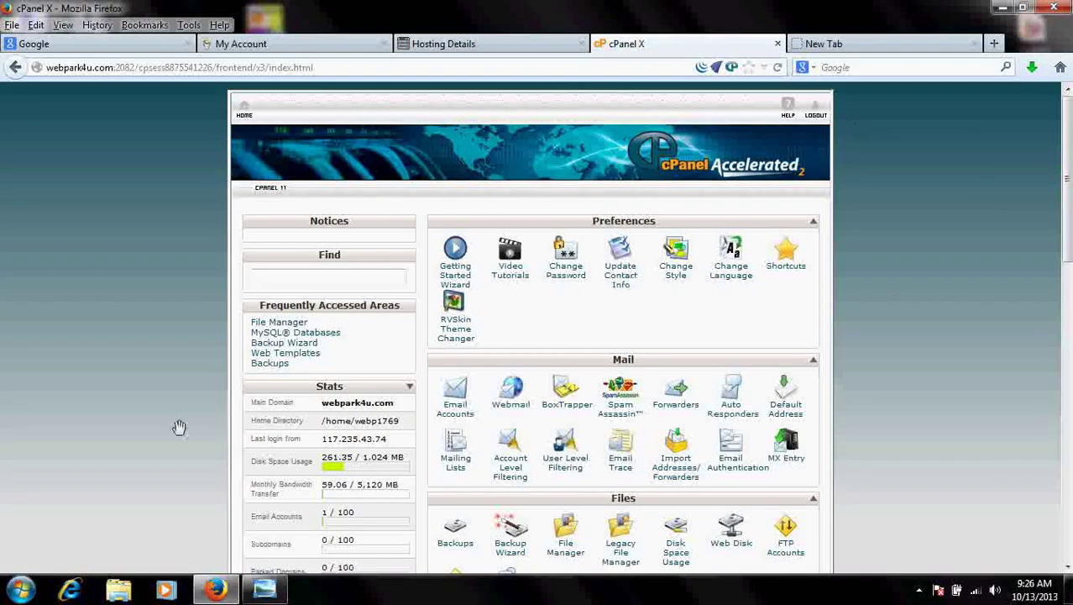
pyautogui.scroll(-1, 122, 369)
pyautogui.scroll(-5, 135, 368)
pyautogui.scroll(-3, 317, 348)
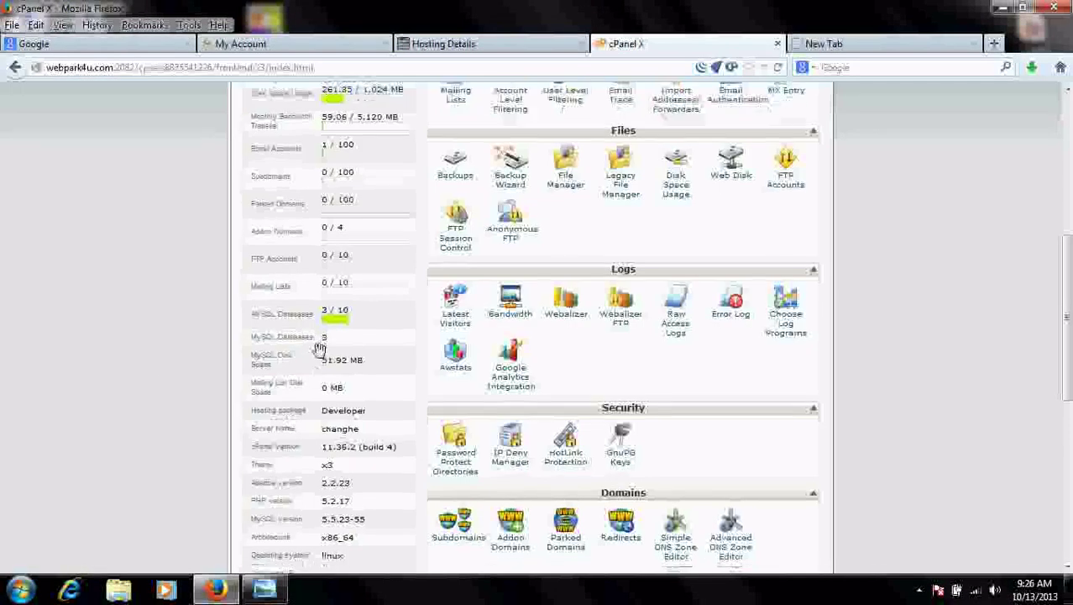
pyautogui.scroll(-3, 319, 349)
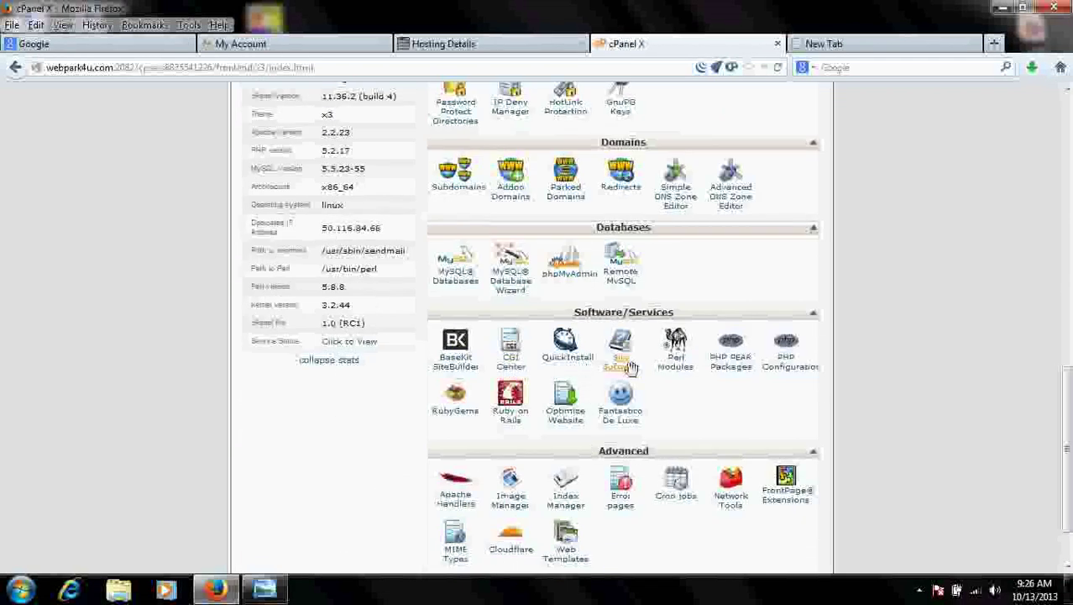
pyautogui.click(568, 352)
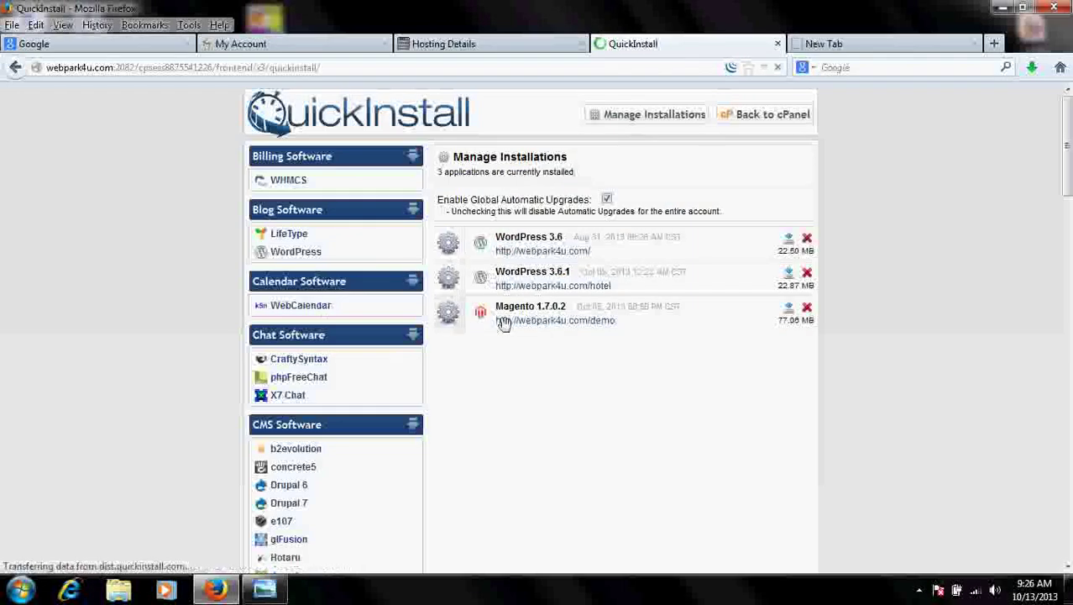
# - Choose WordPress in QuickInstall and continue, then close the QuickInstall and Hosting Details tabs
pyautogui.click(285, 254)
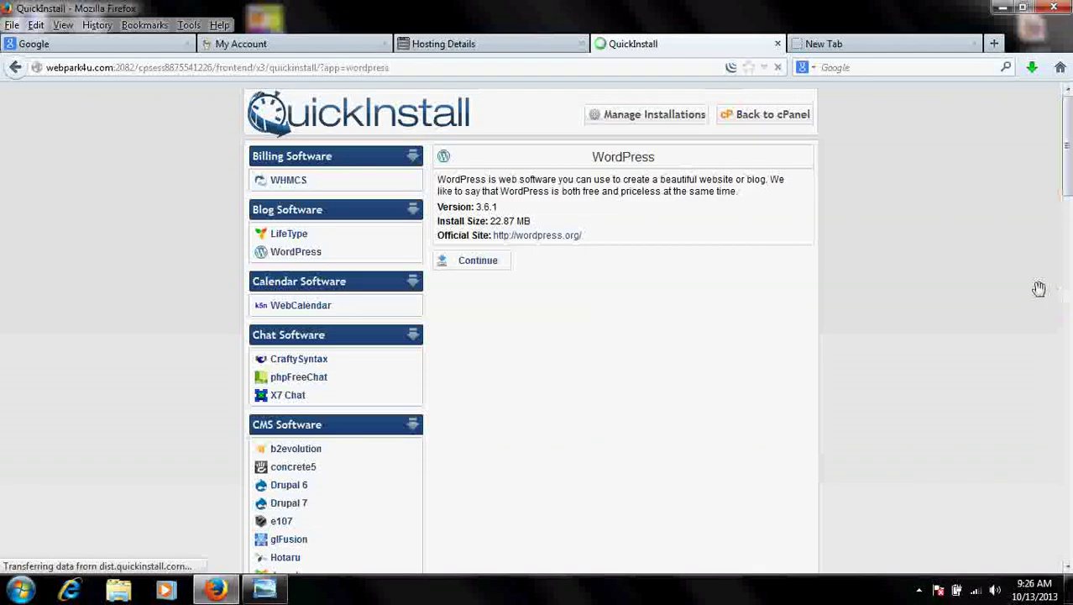
pyautogui.click(477, 259)
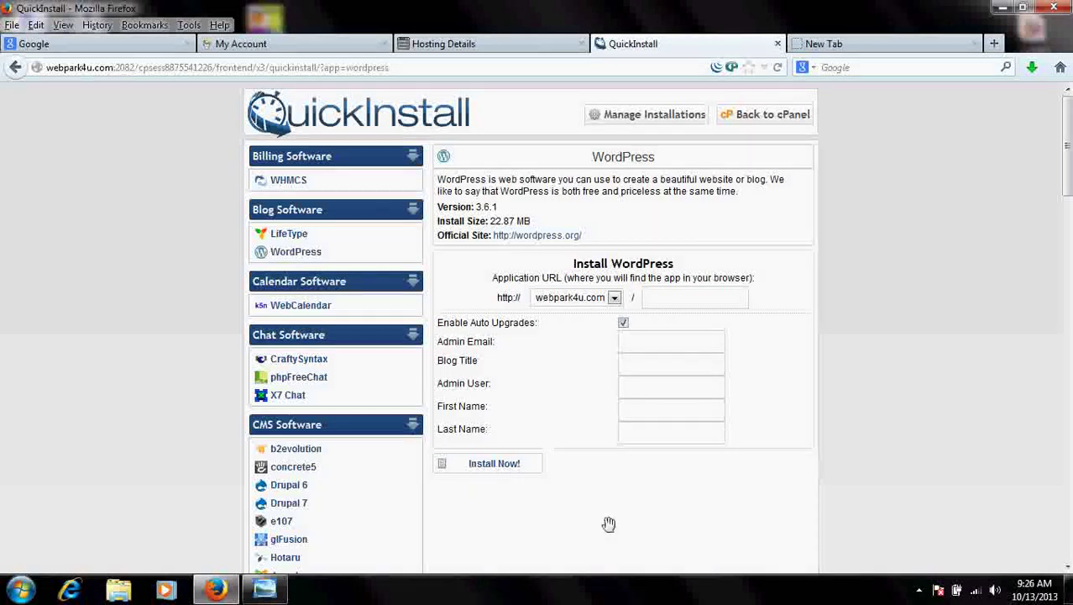
pyautogui.click(777, 43)
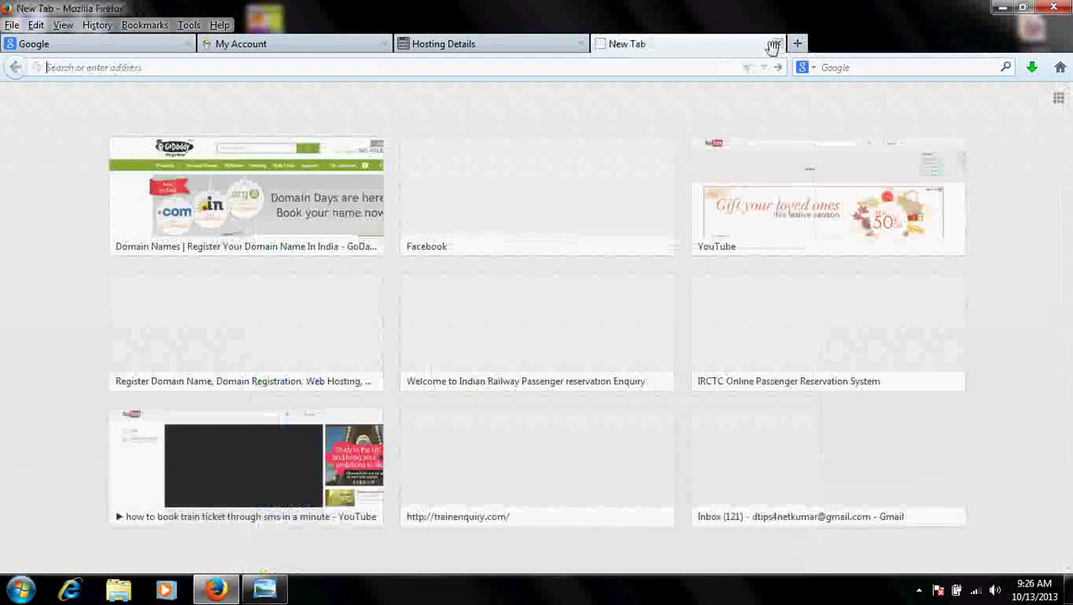
pyautogui.click(579, 43)
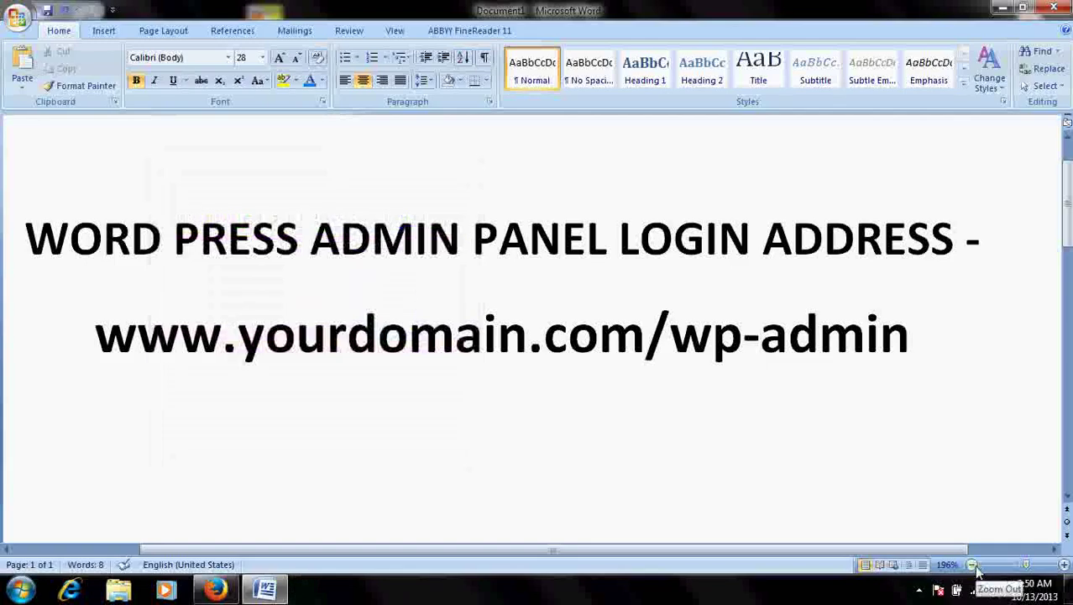
pyautogui.click(933, 356)
pyautogui.click(83, 341)
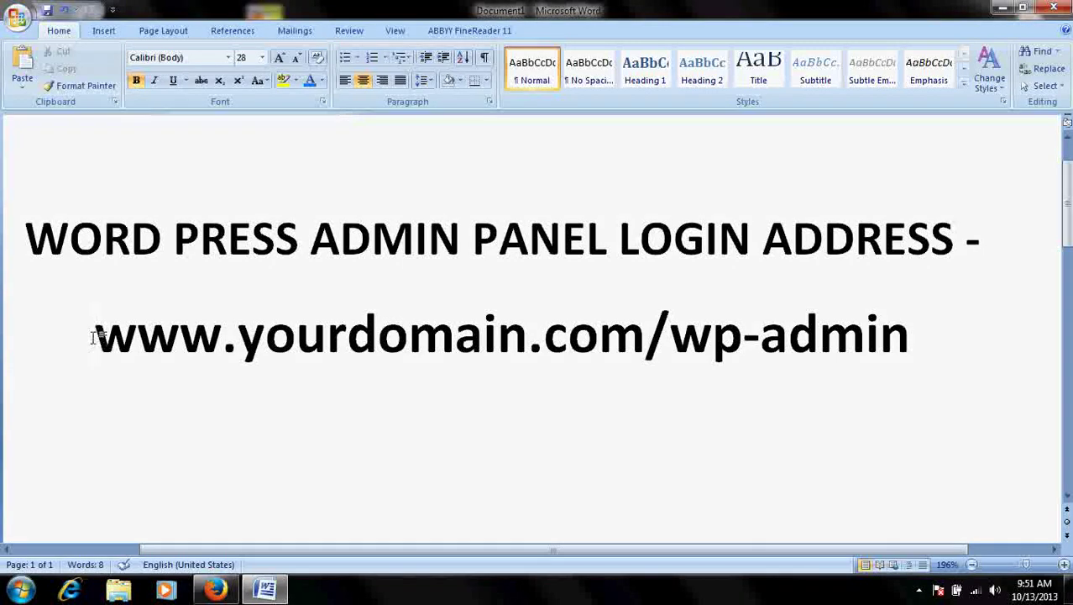
pyautogui.moveTo(95, 336); pyautogui.dragTo(598, 332)
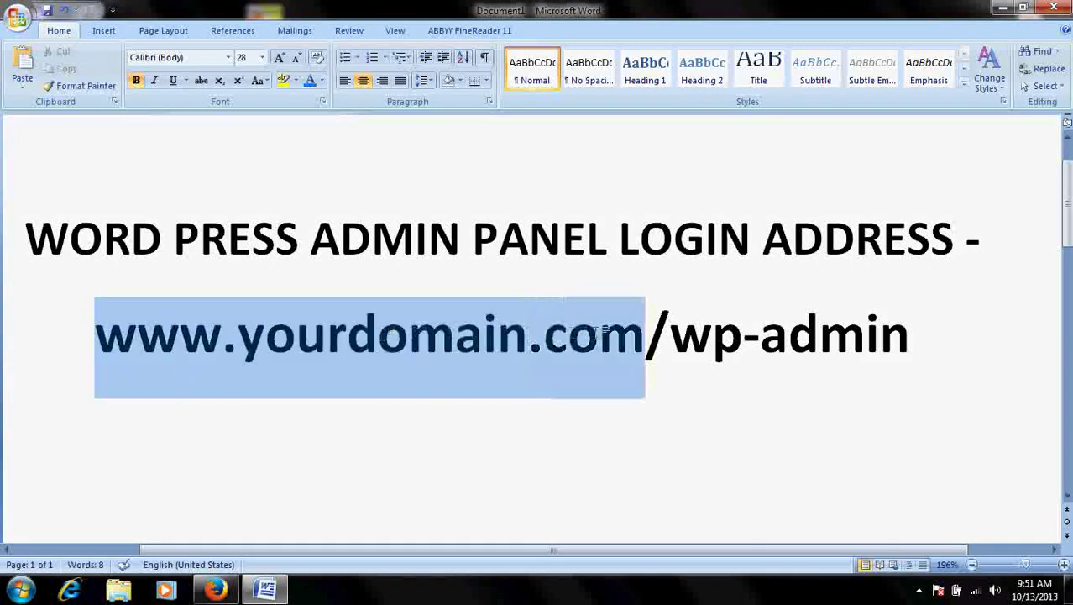
pyautogui.click(455, 431)
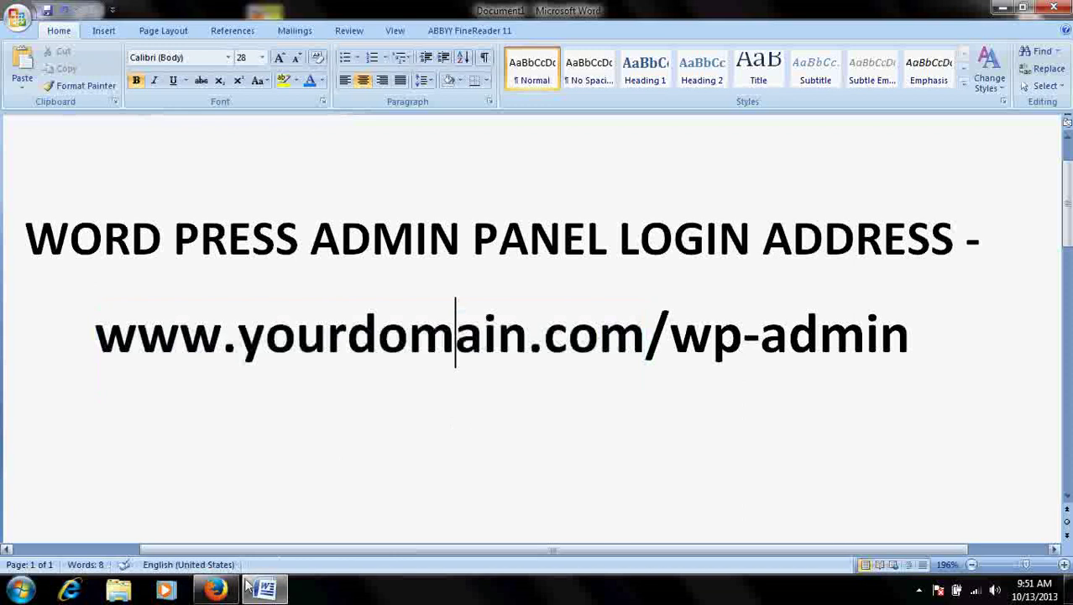
pyautogui.click(141, 476)
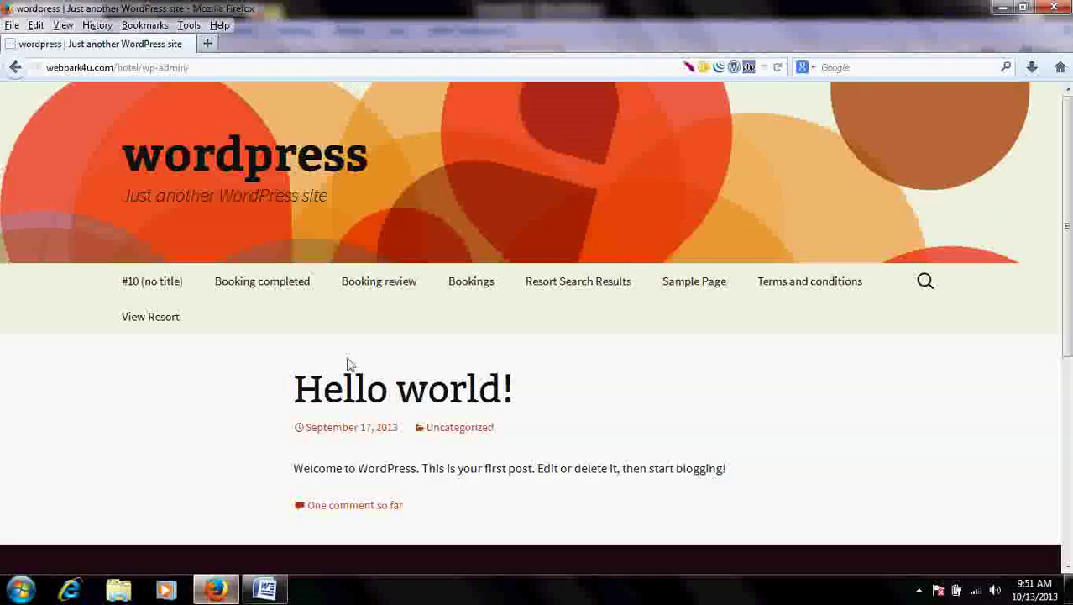
# - Scroll through the WordPress Hello world! home page, then switch back to Word
pyautogui.scroll(-5, 350, 363)
pyautogui.scroll(5, 424, 398)
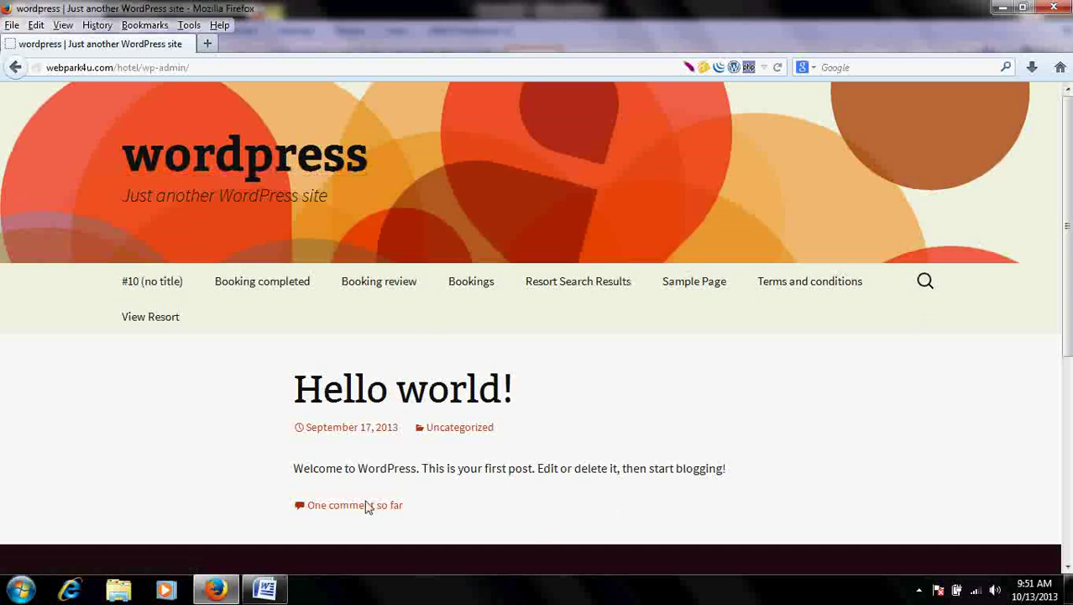
pyautogui.scroll(-5, 267, 444)
pyautogui.scroll(5, 267, 444)
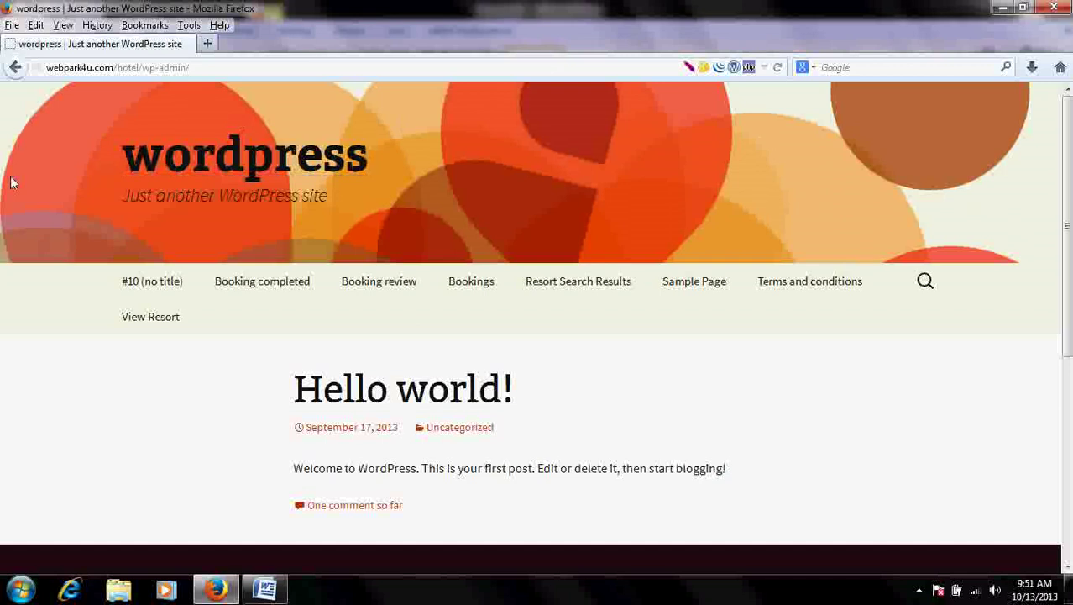
pyautogui.scroll(-5, 127, 439)
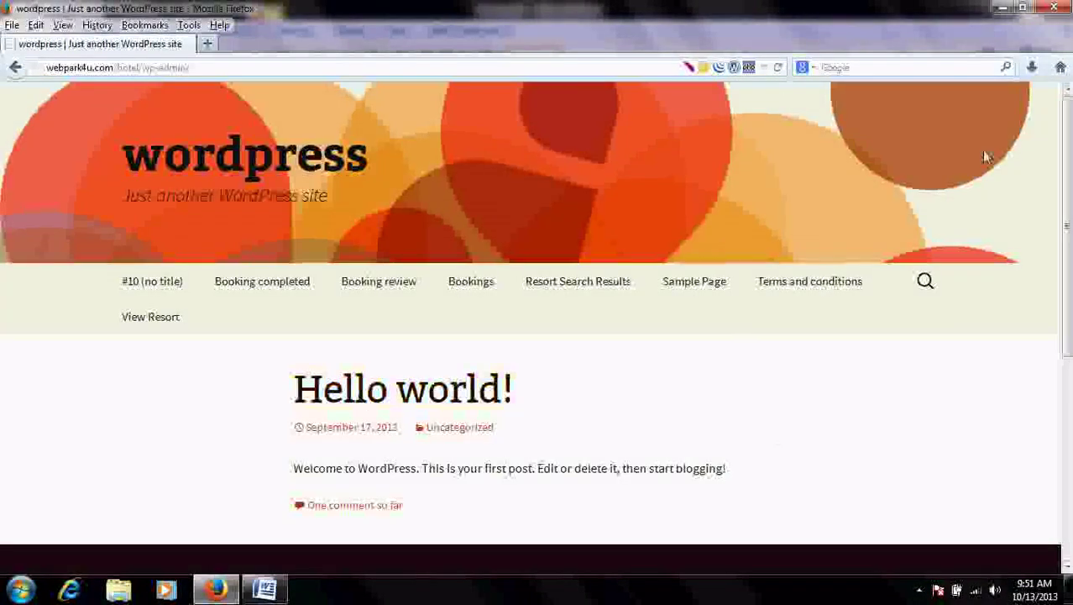
pyautogui.click(265, 587)
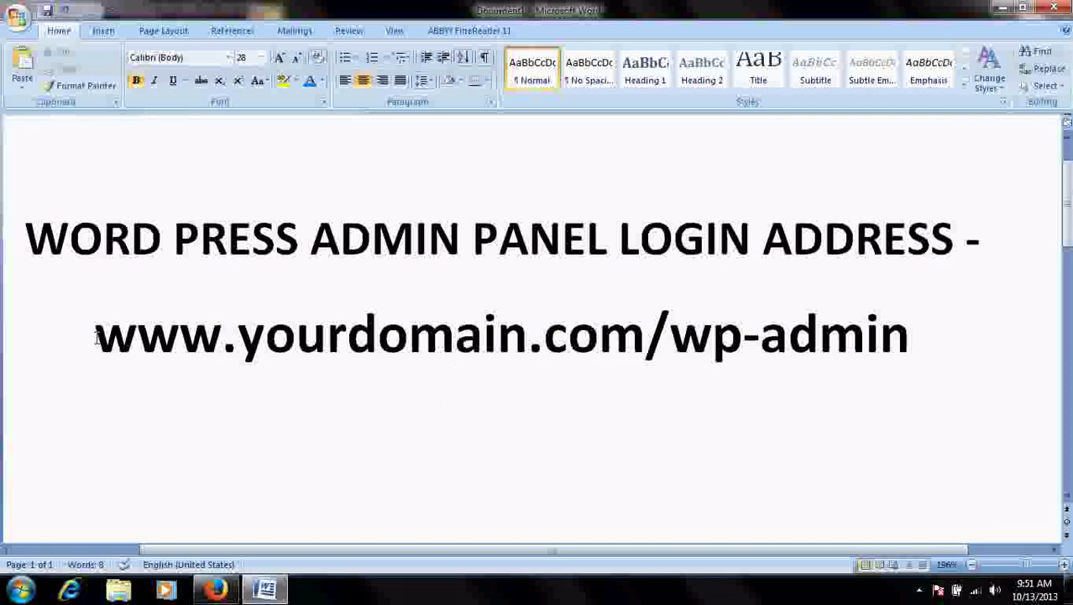
pyautogui.moveTo(94, 332); pyautogui.dragTo(842, 307)
pyautogui.click(848, 415)
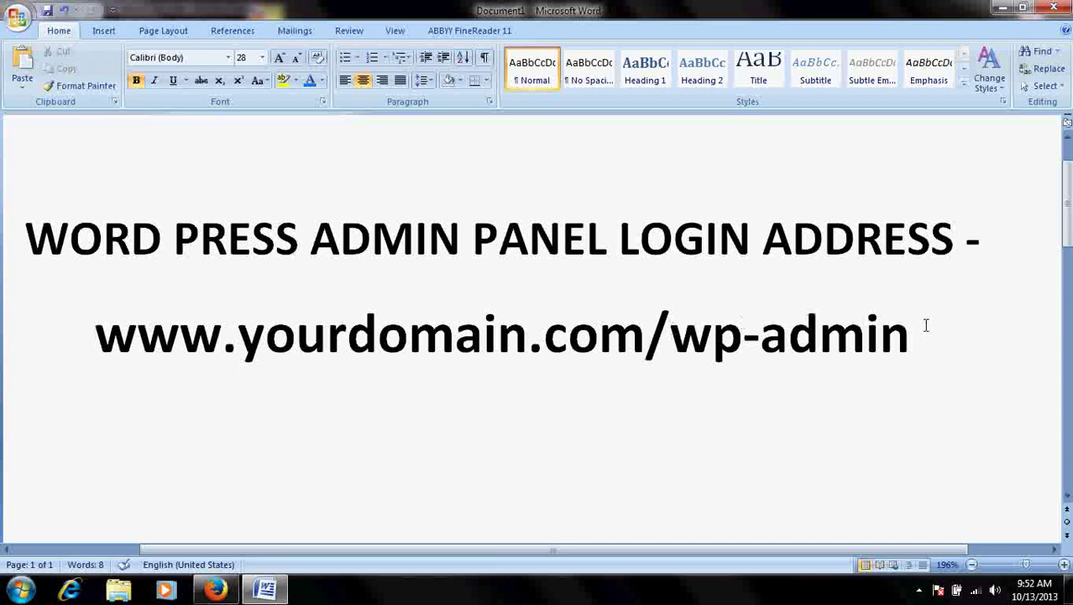
pyautogui.click(215, 589)
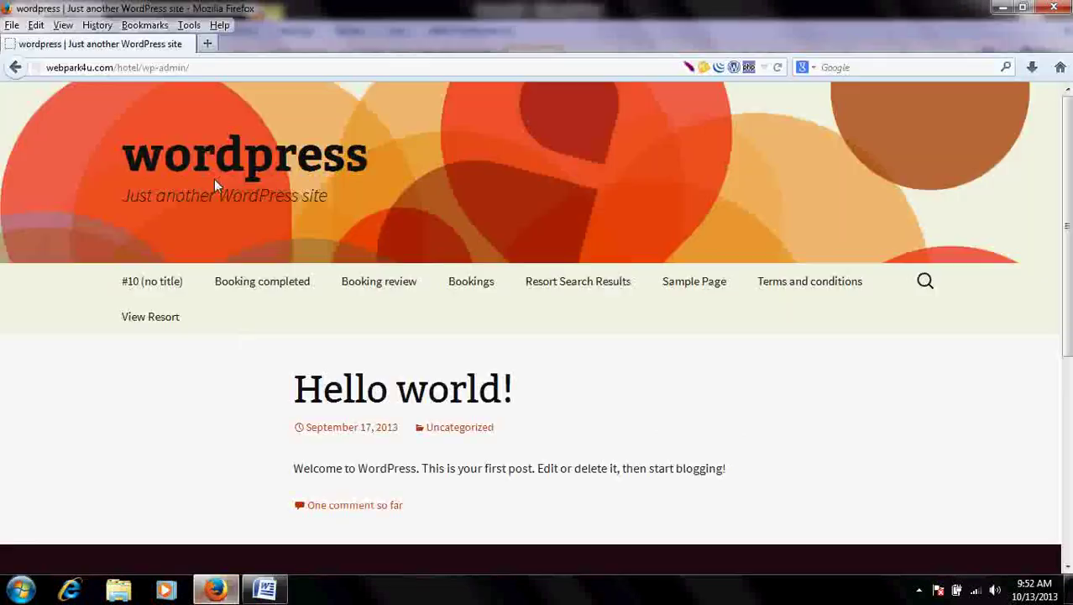
# - Load webpark4u.com/hotel/wp-admin and sign in with the saved admin username and password
pyautogui.click(206, 68)
pyautogui.press('Return')
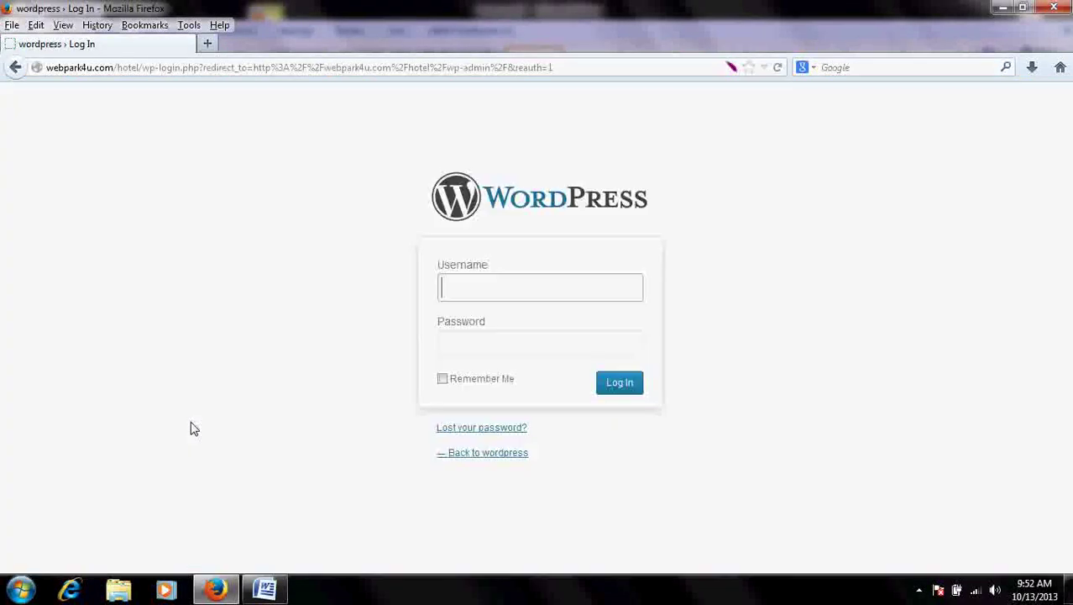
pyautogui.click(496, 292)
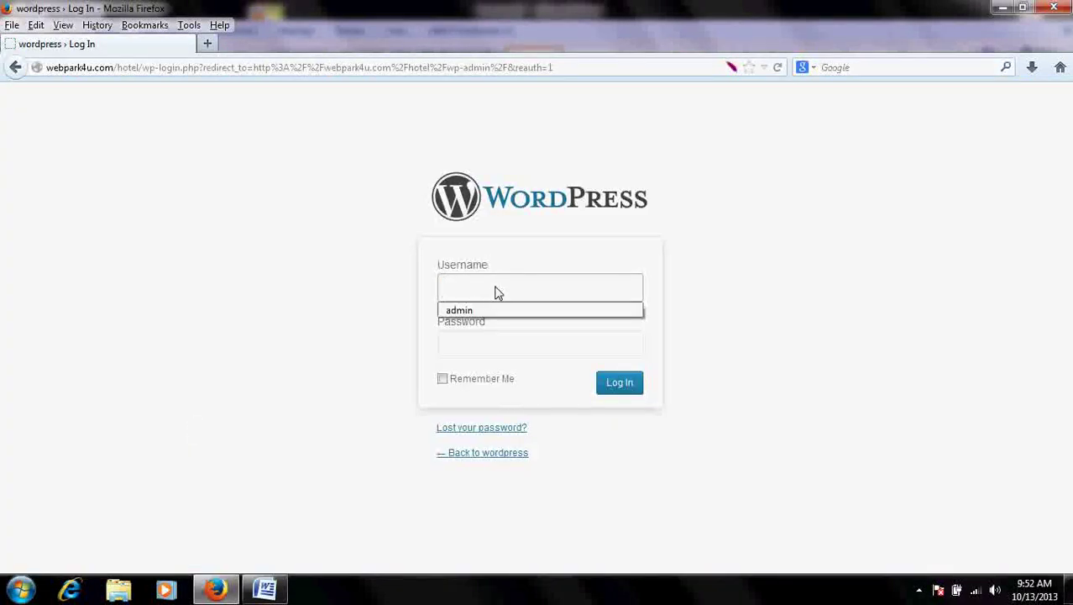
pyautogui.click(490, 313)
pyautogui.click(521, 300)
pyautogui.click(506, 344)
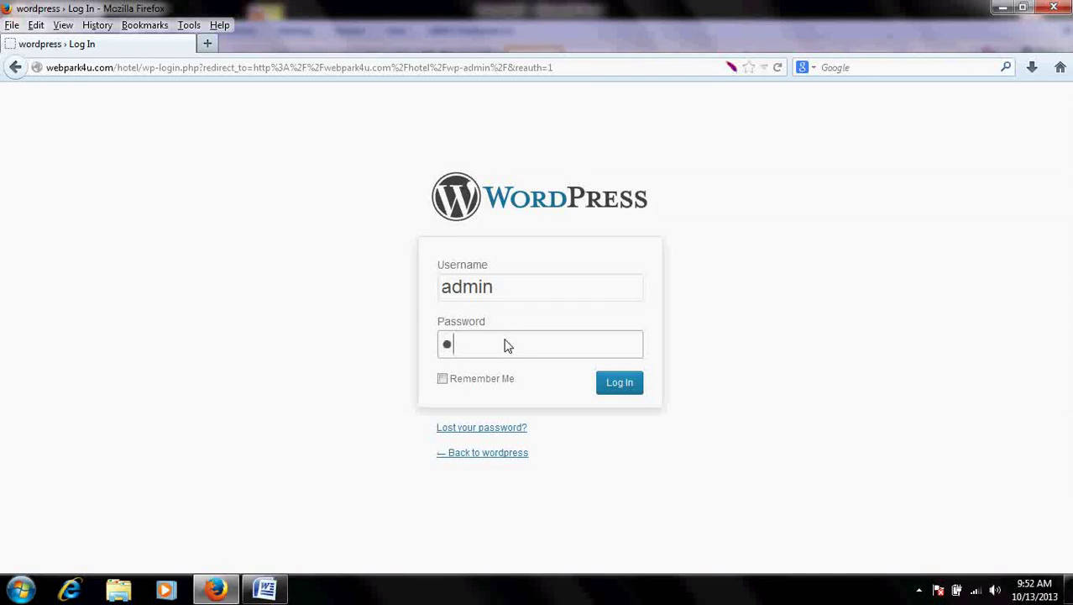
pyautogui.press('Return')
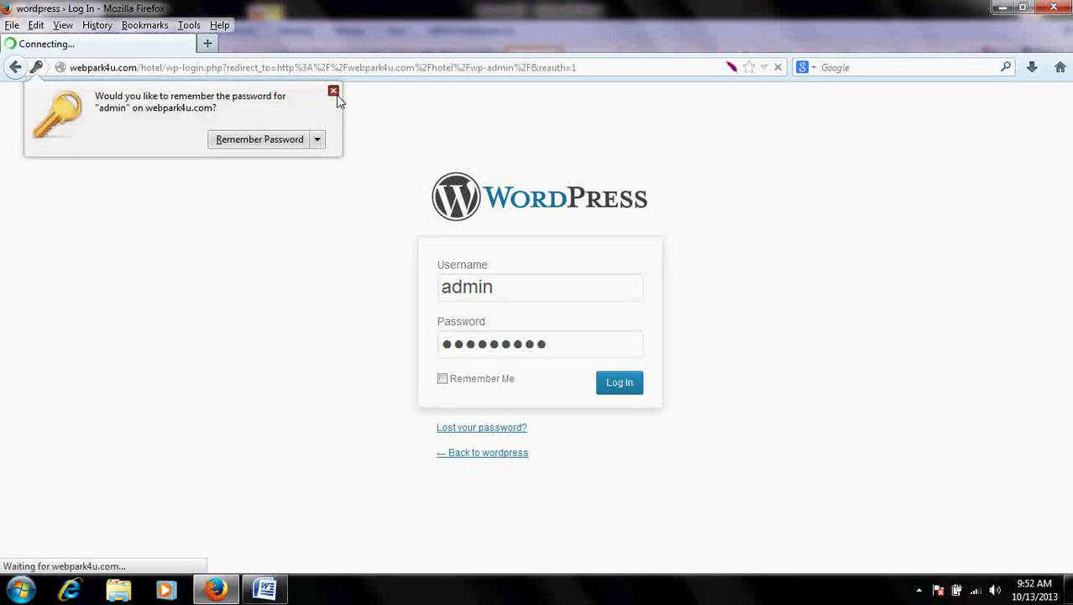
pyautogui.click(334, 93)
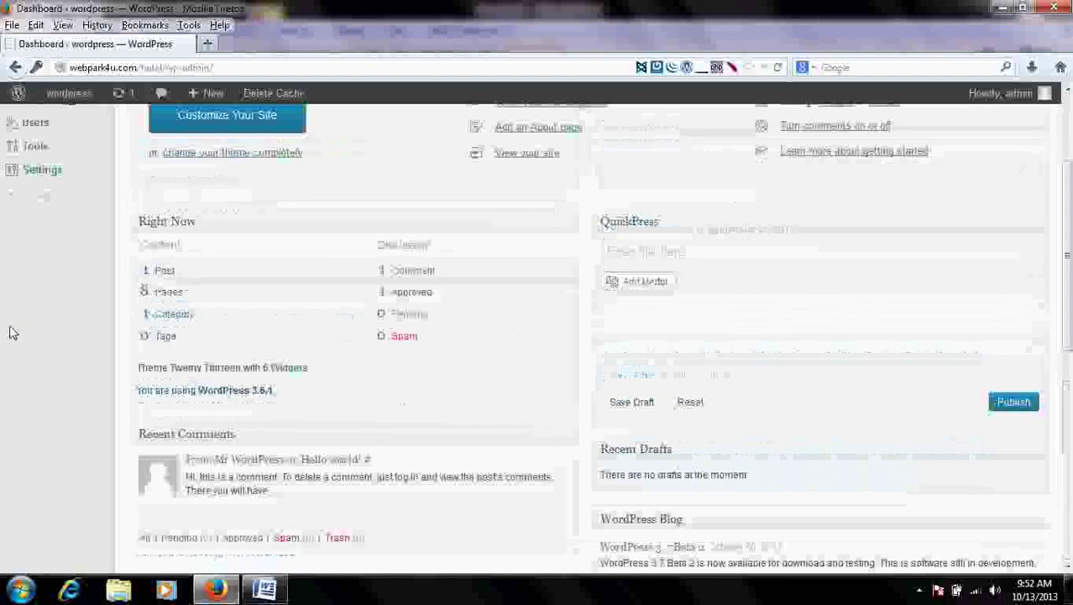
pyautogui.moveTo(12, 333)
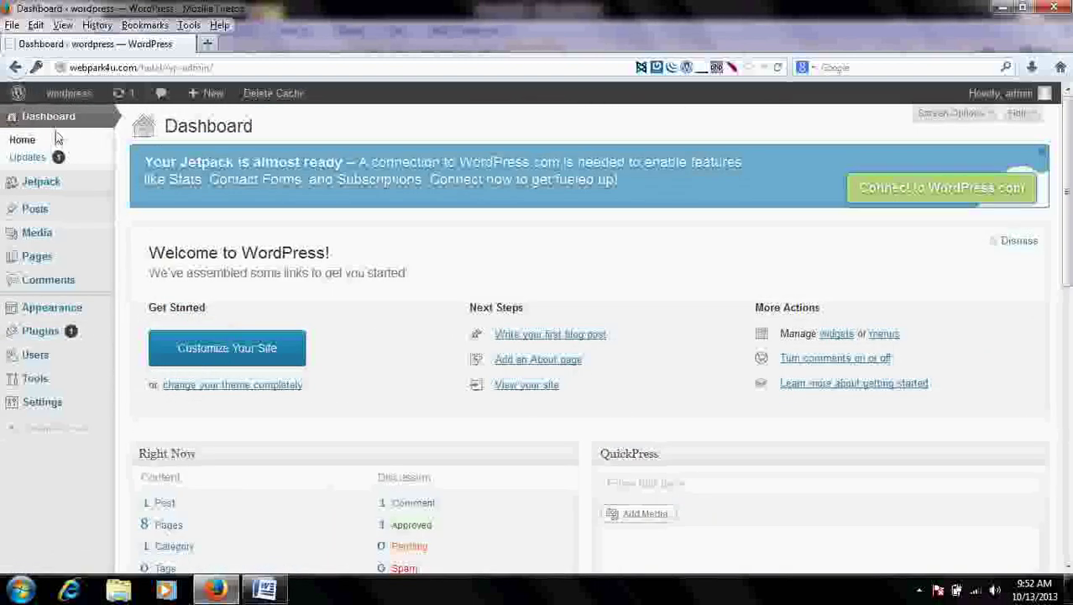
pyautogui.moveTo(69, 94)
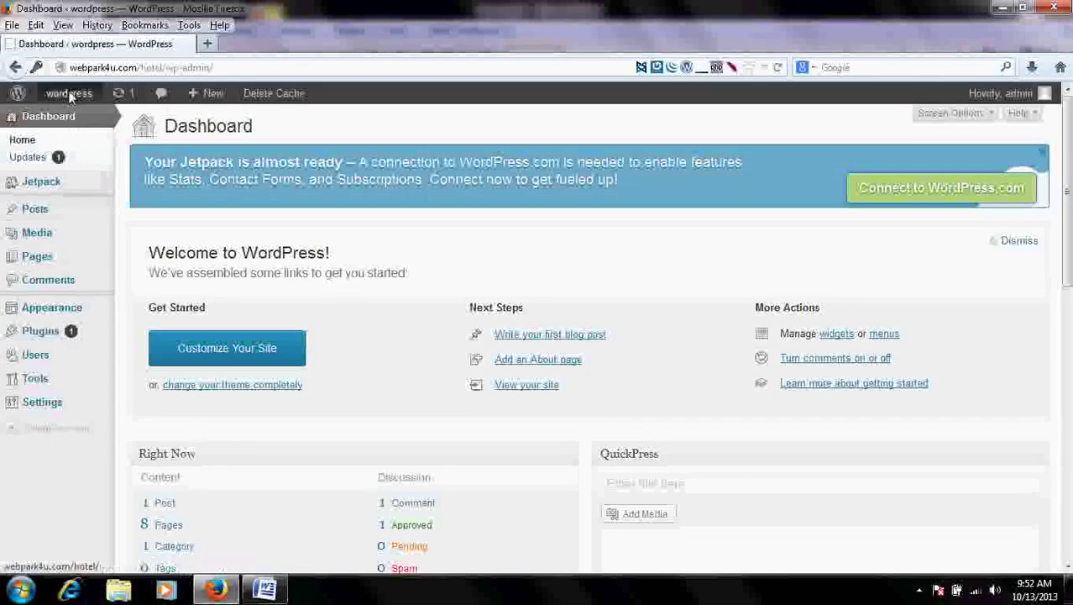
pyautogui.moveTo(105, 98)
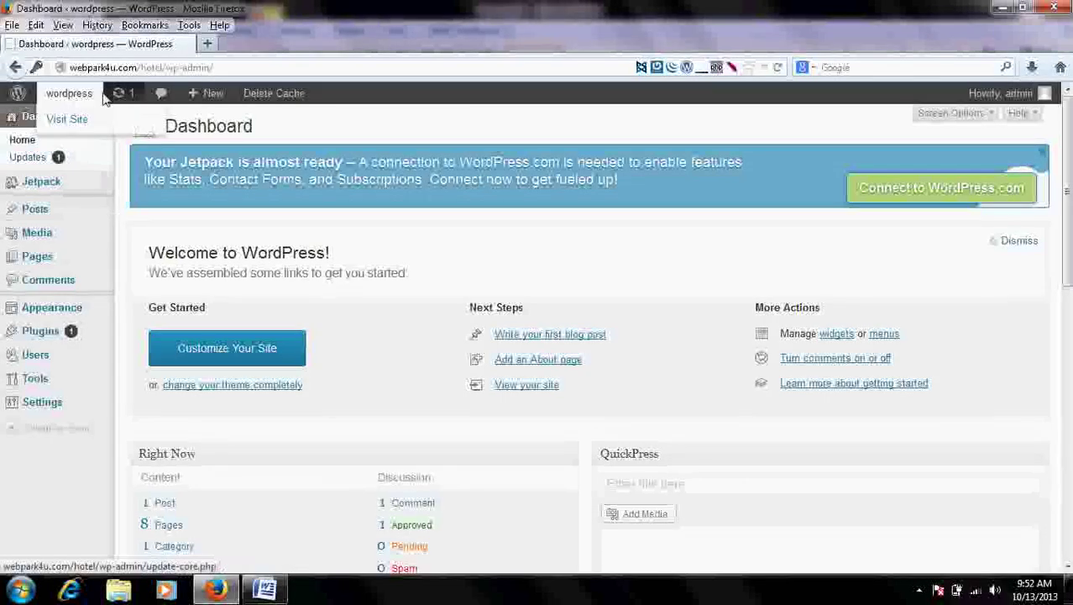
# - Open Visit Site in a new tab to view the live site, then return to the Dashboard
pyautogui.rightClick(72, 124)
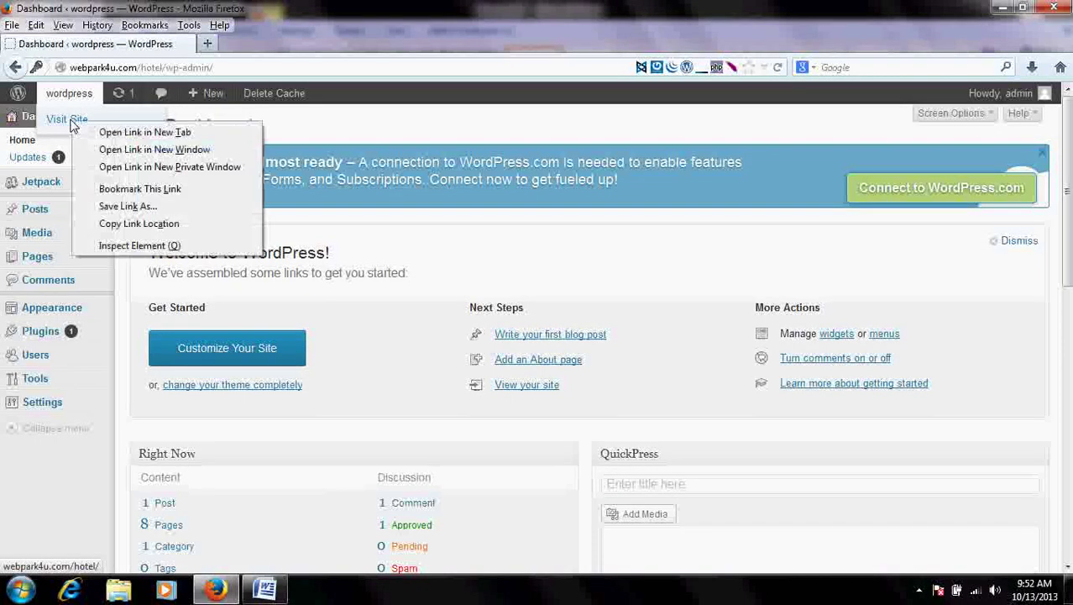
pyautogui.click(95, 132)
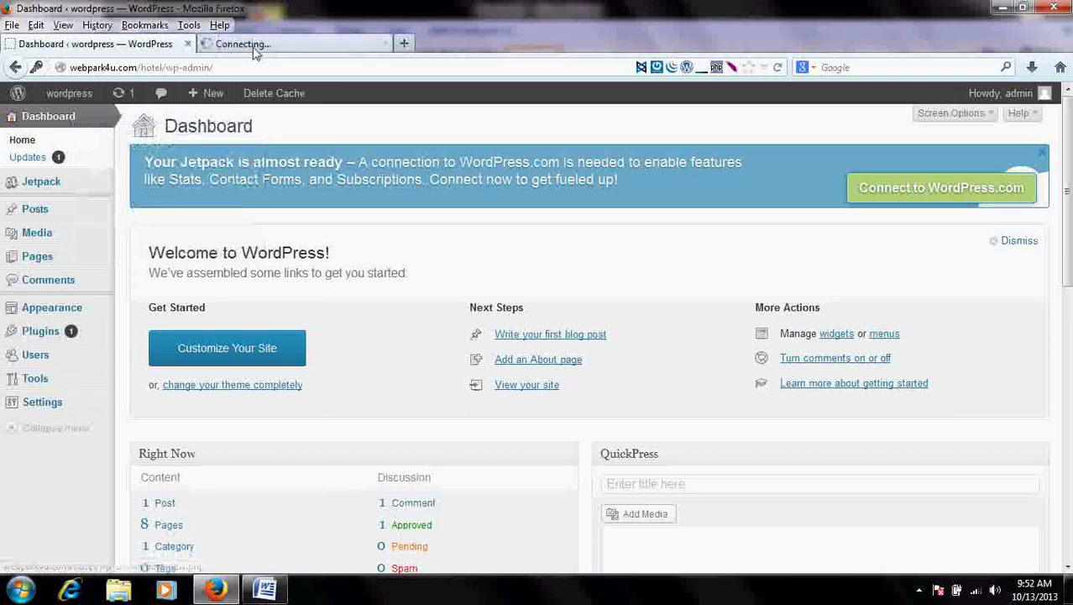
pyautogui.click(255, 48)
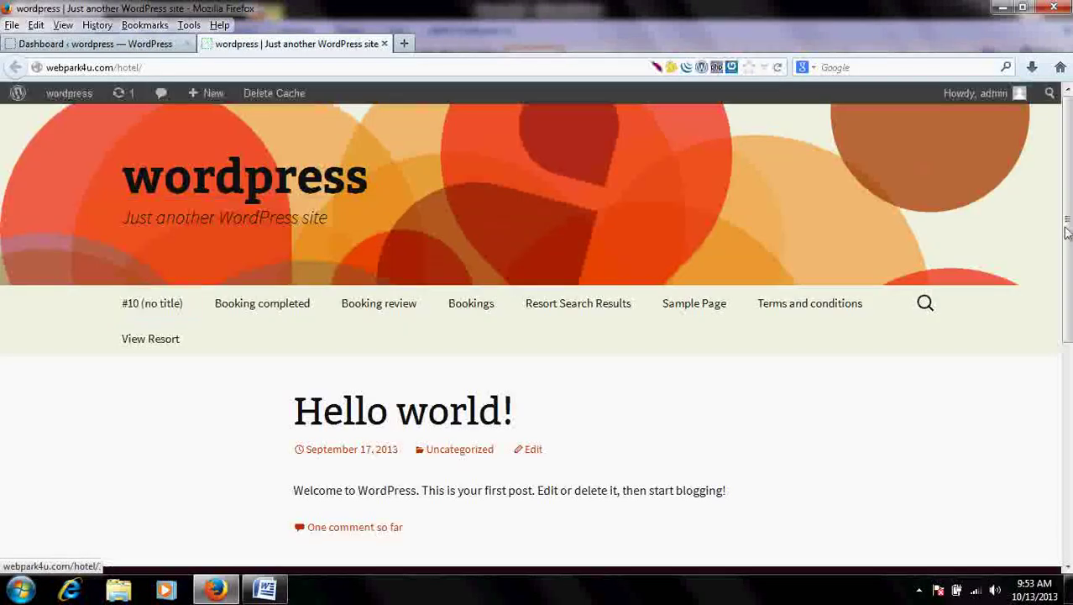
pyautogui.click(122, 46)
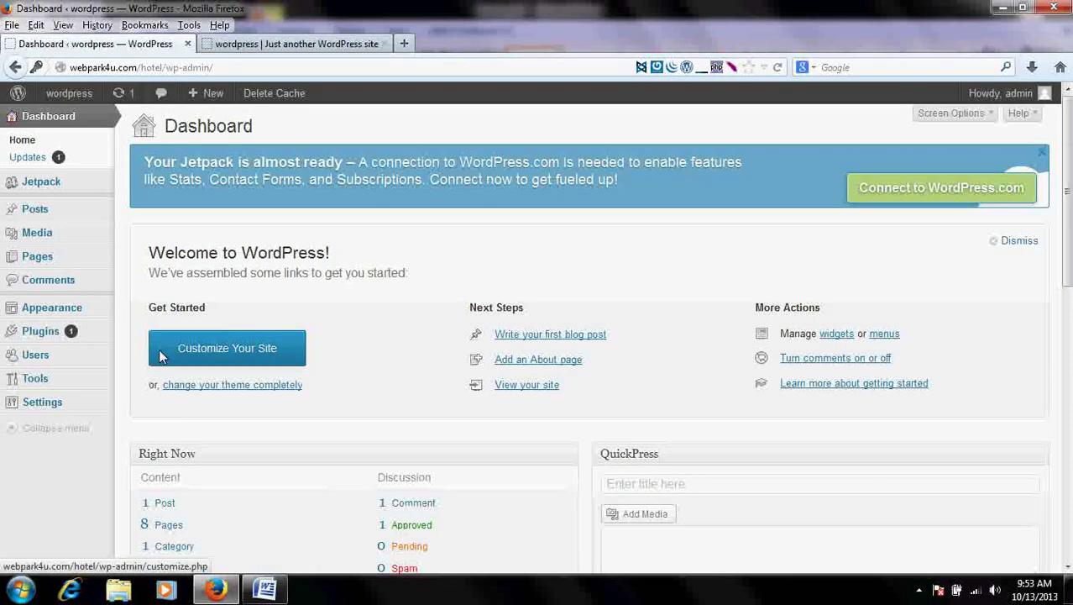
pyautogui.moveTo(38, 210)
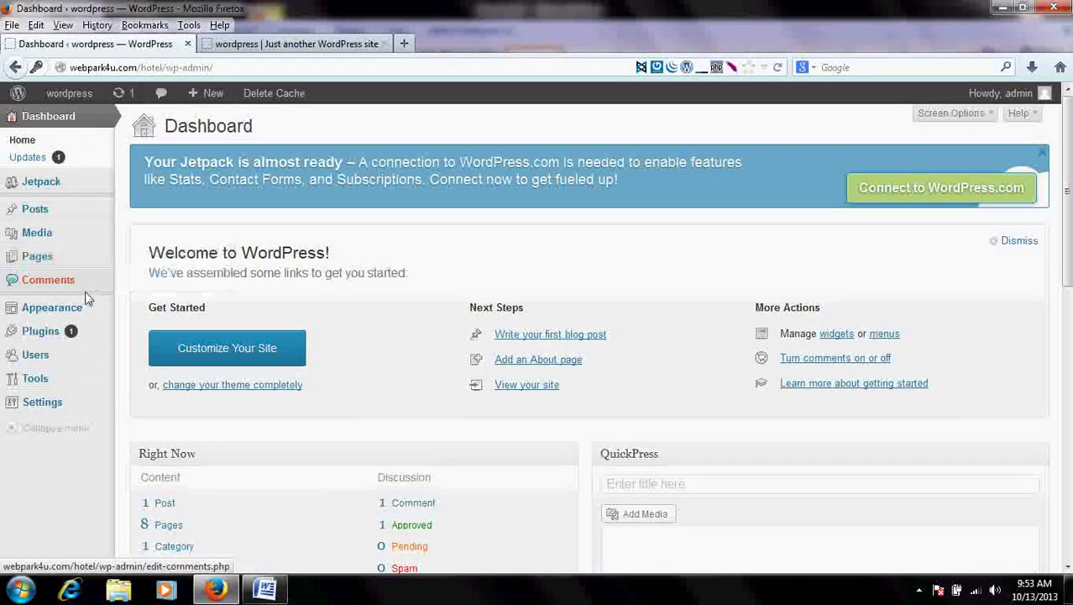
pyautogui.moveTo(42, 320)
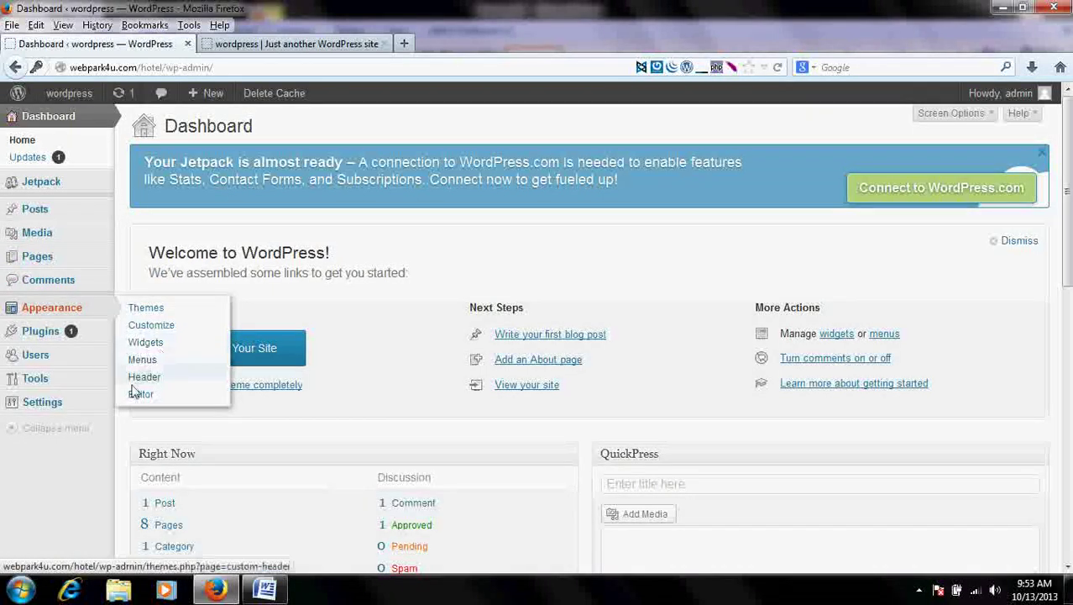
pyautogui.scroll(-2, 69, 328)
pyautogui.moveTo(44, 275)
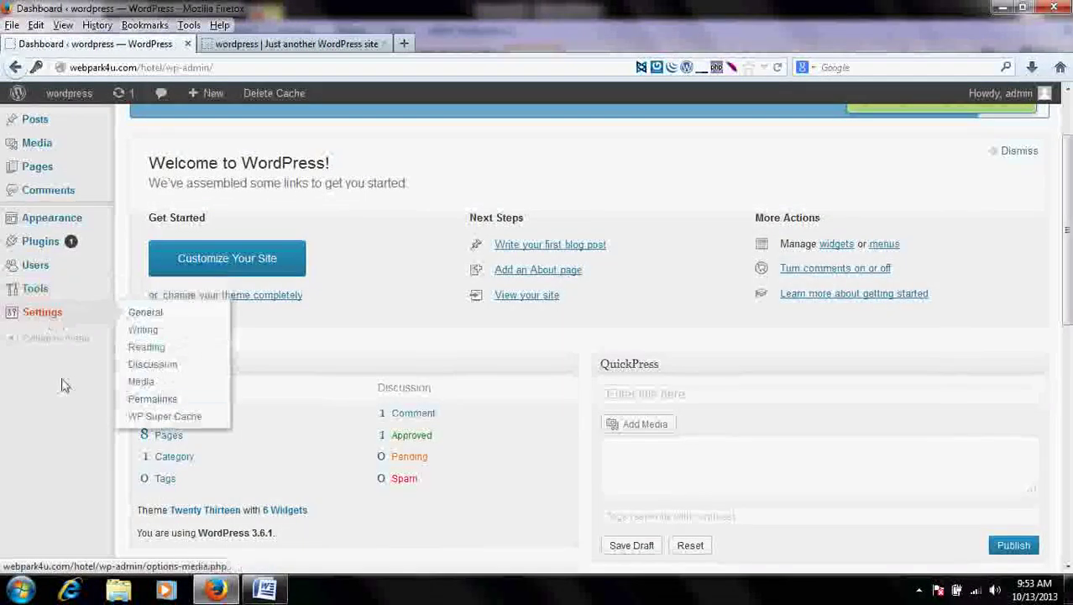
pyautogui.scroll(1, 62, 384)
pyautogui.scroll(2, 64, 383)
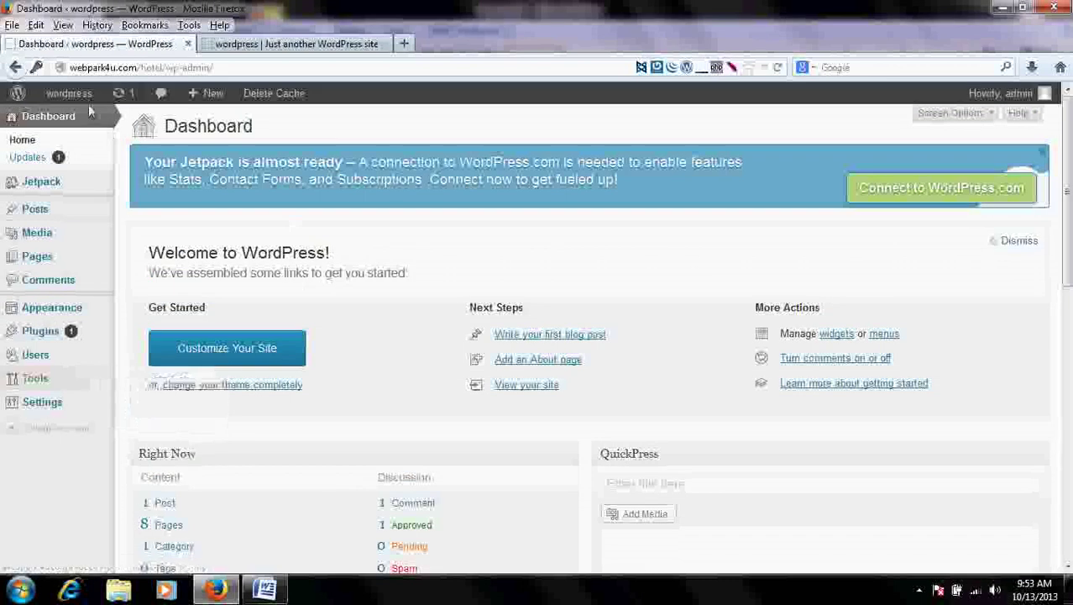